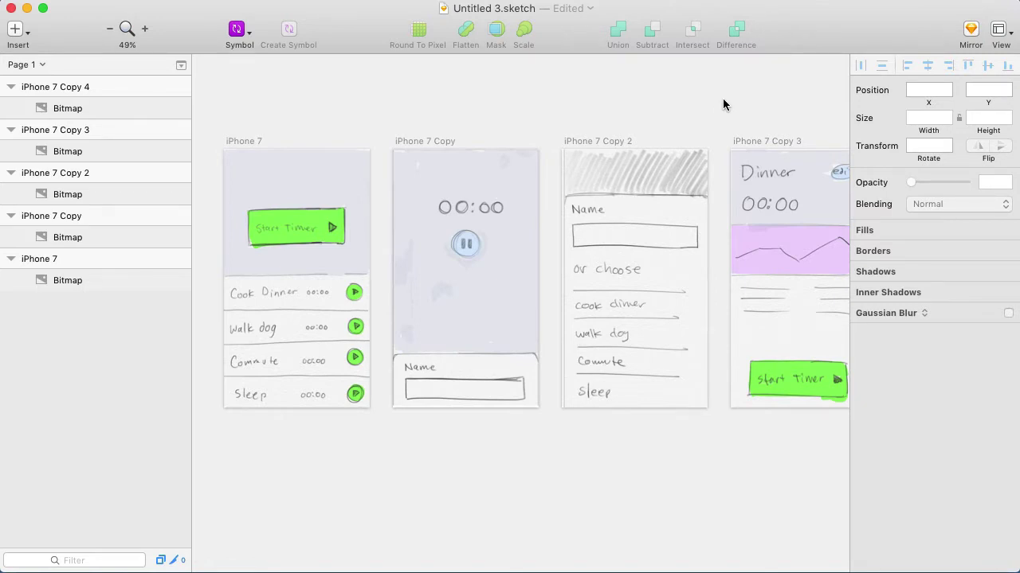
Send the artboards to Flinto at 200% scale with the iPhone 7 device size of 375 × 667.
scroll(620, 139, "down", 1)
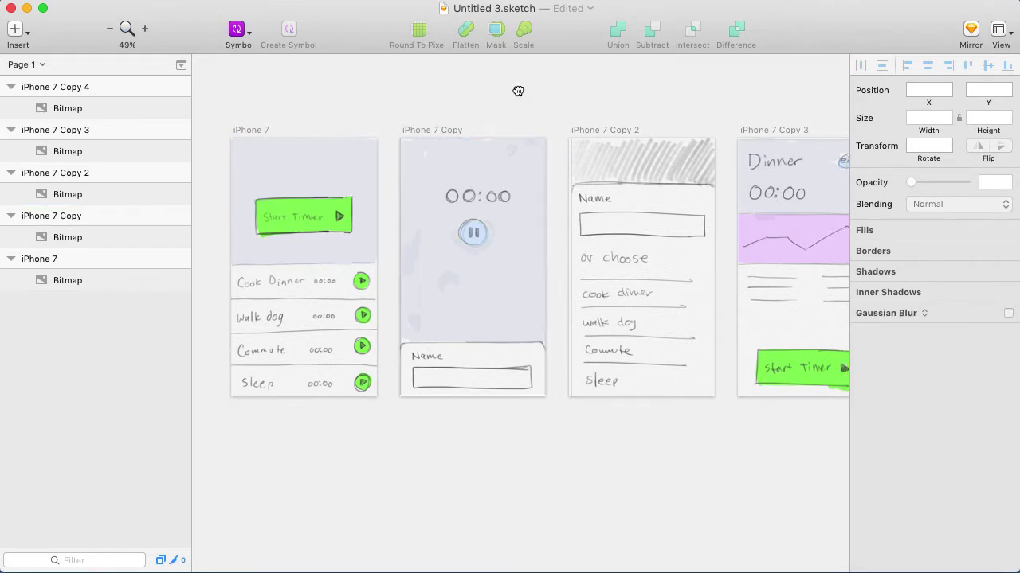
mouse_move(517, 91)
left_mouse_down()
mouse_move(269, 102)
mouse_move(577, 91)
left_mouse_up()
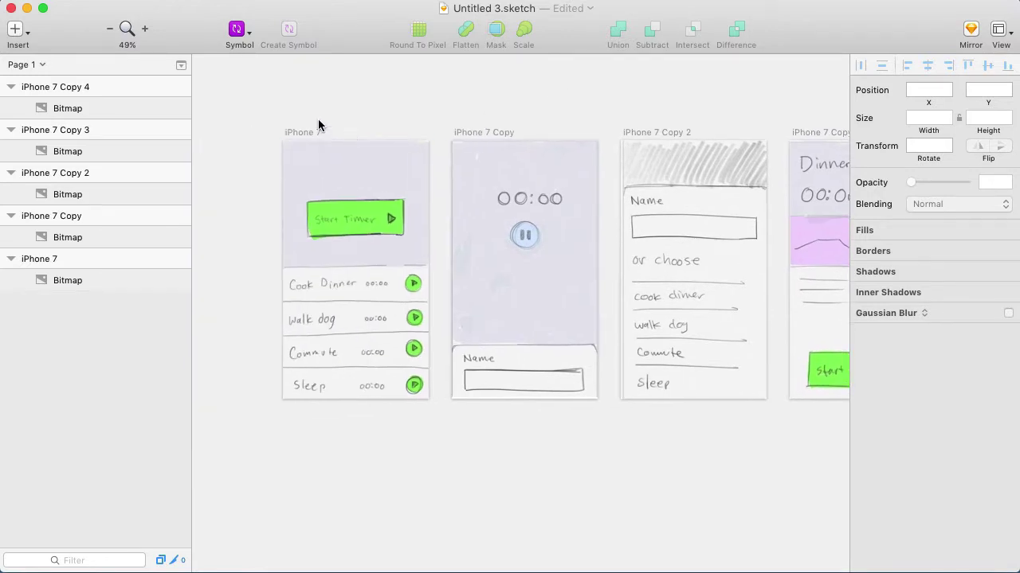
left_click(355, 208)
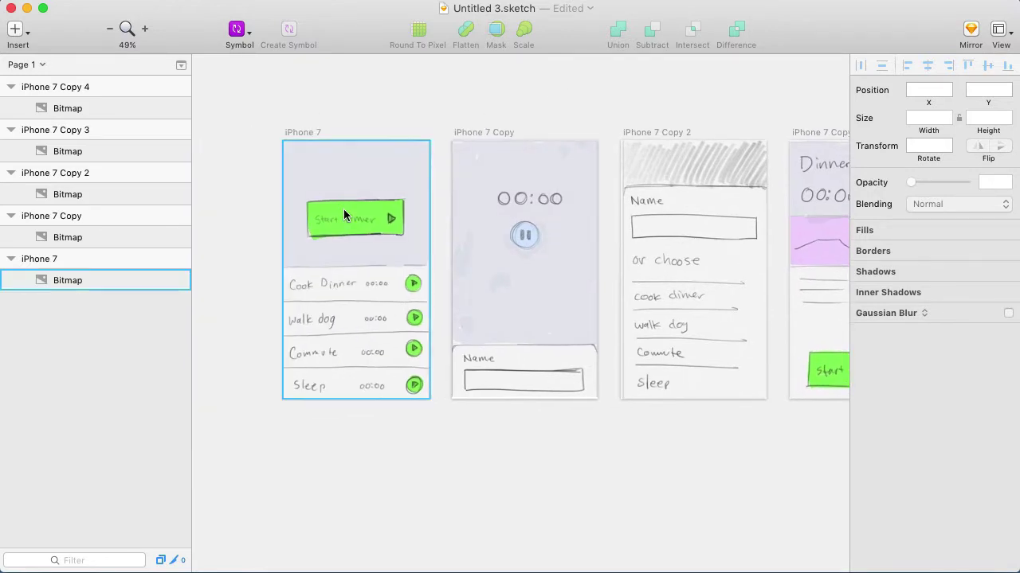
left_click(298, 121)
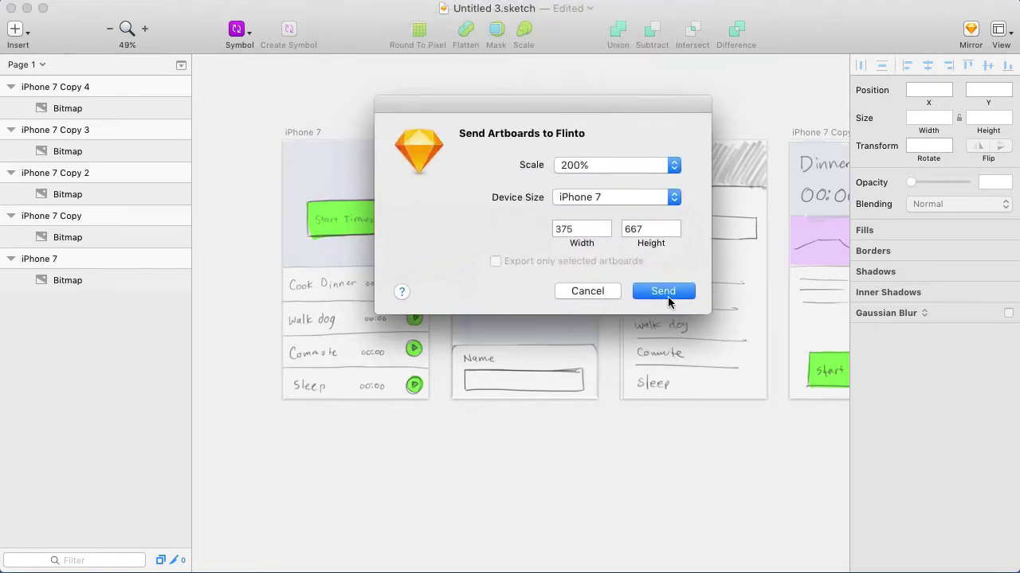
left_click(666, 295)
left_click(732, 118)
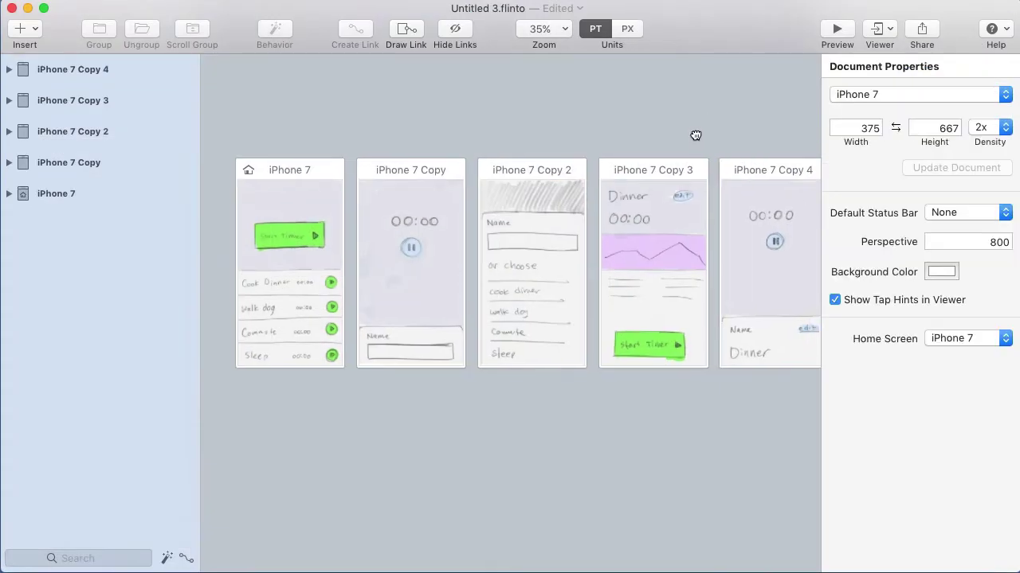
Rename the five screens in order as home, timer, timer - name, detail and detail timer.
left_click(290, 173)
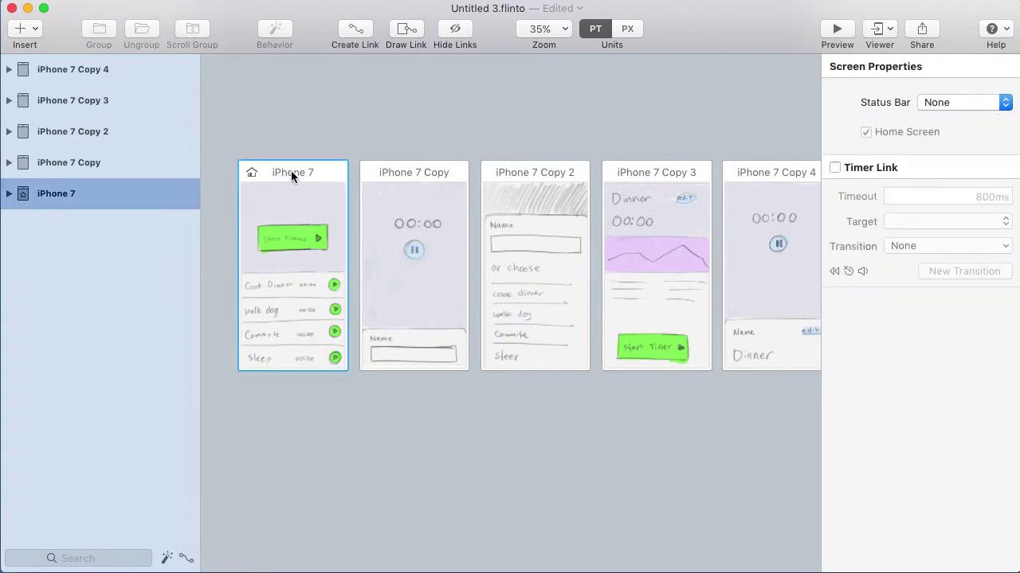
double_click(292, 174)
type("home")
key("Return")
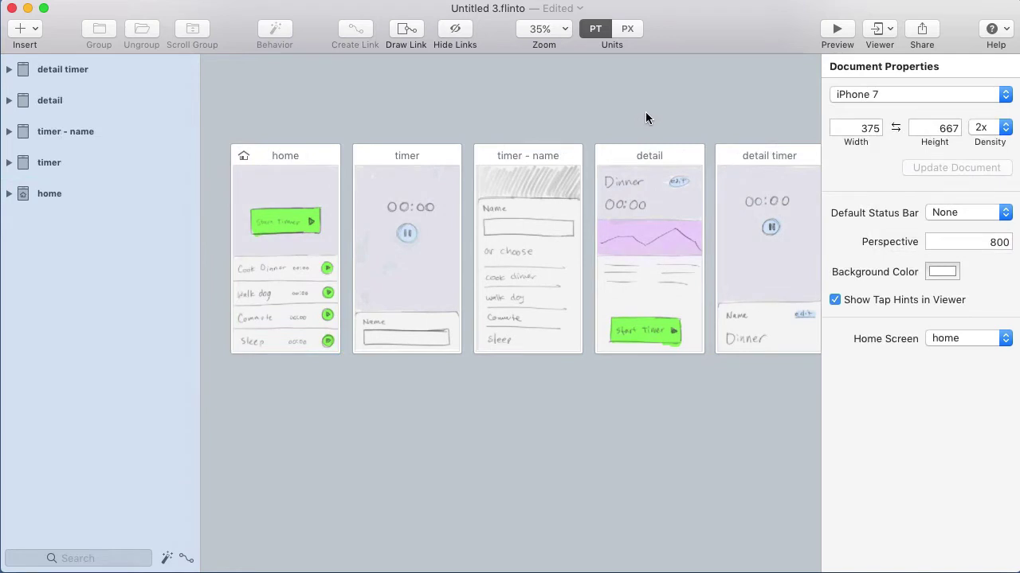
Move the detail and detail timer screens together into a second row below home and timer.
left_click(652, 152)
left_click(747, 151, "shift")
left_click_drag(665, 151, 301, 382)
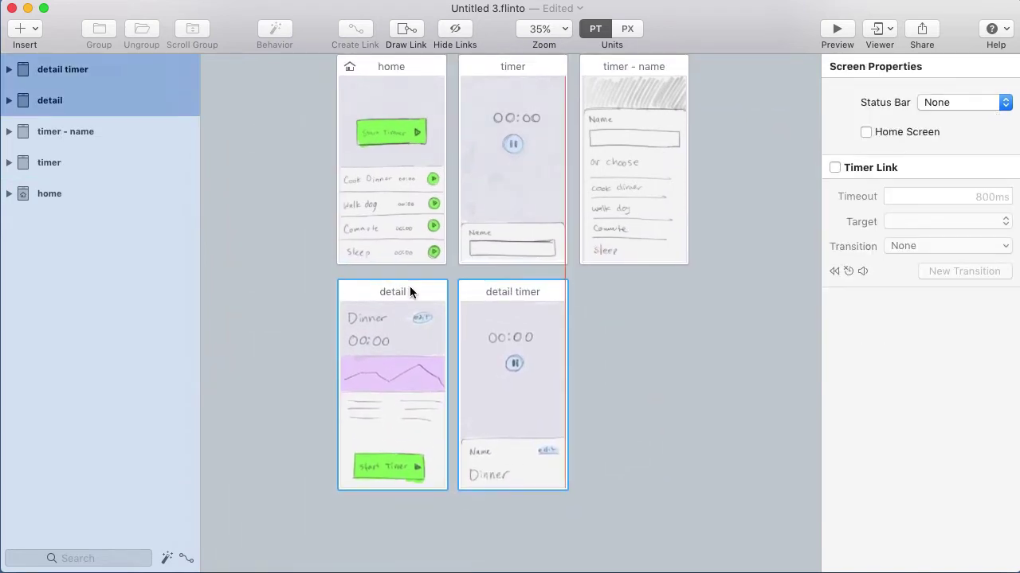
left_click(652, 312)
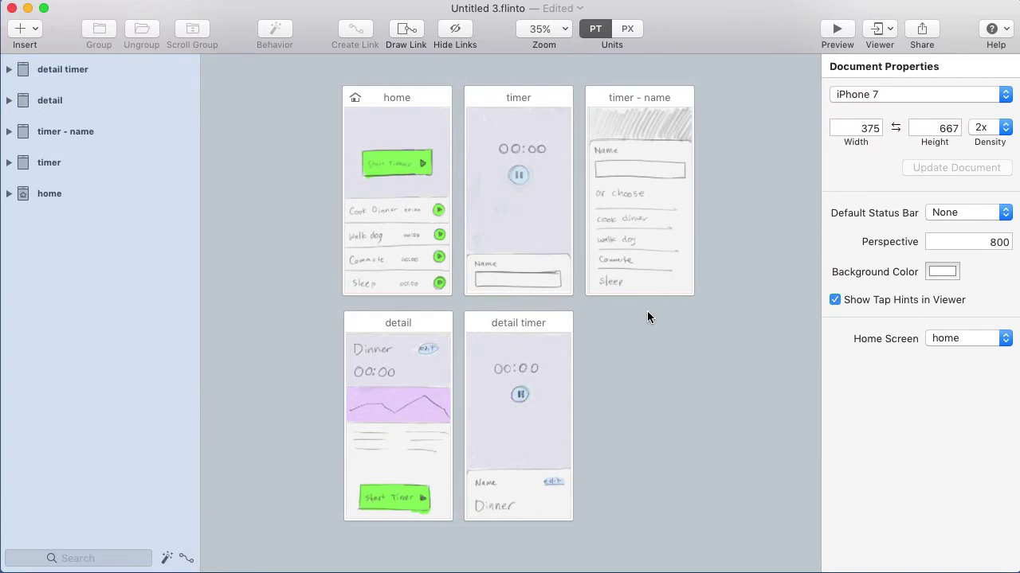
Draw a link over the Start Timer button on the home screen and target the timer screen.
left_click(470, 194)
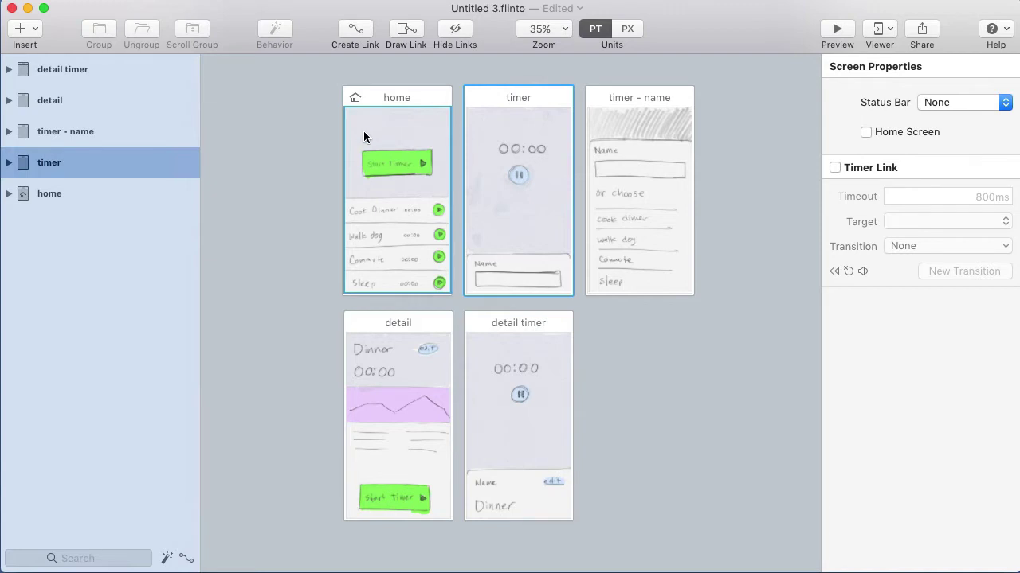
left_click(403, 28)
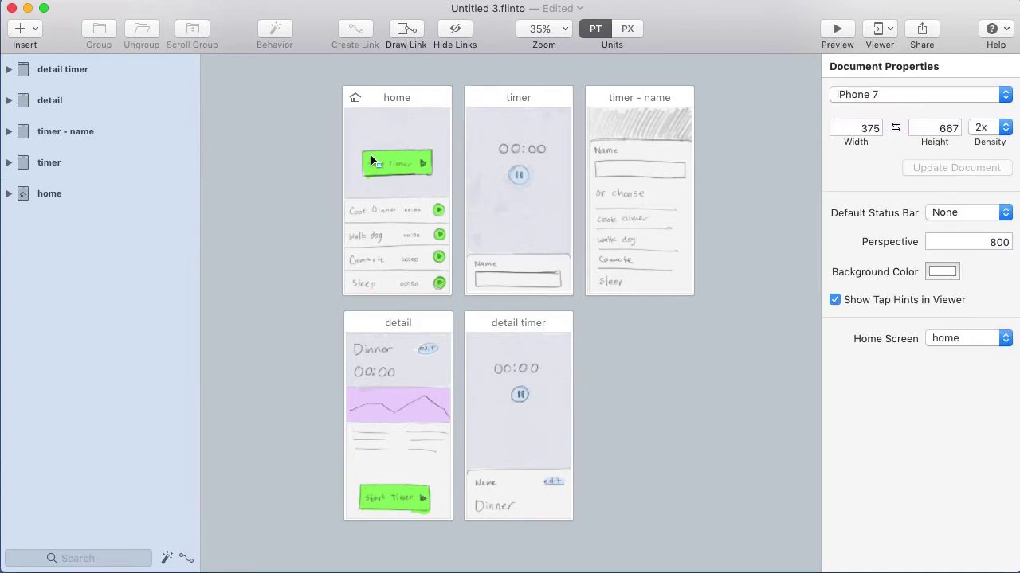
mouse_move(358, 147)
left_mouse_down()
mouse_move(436, 181)
mouse_move(515, 185)
left_mouse_up()
left_click(363, 212)
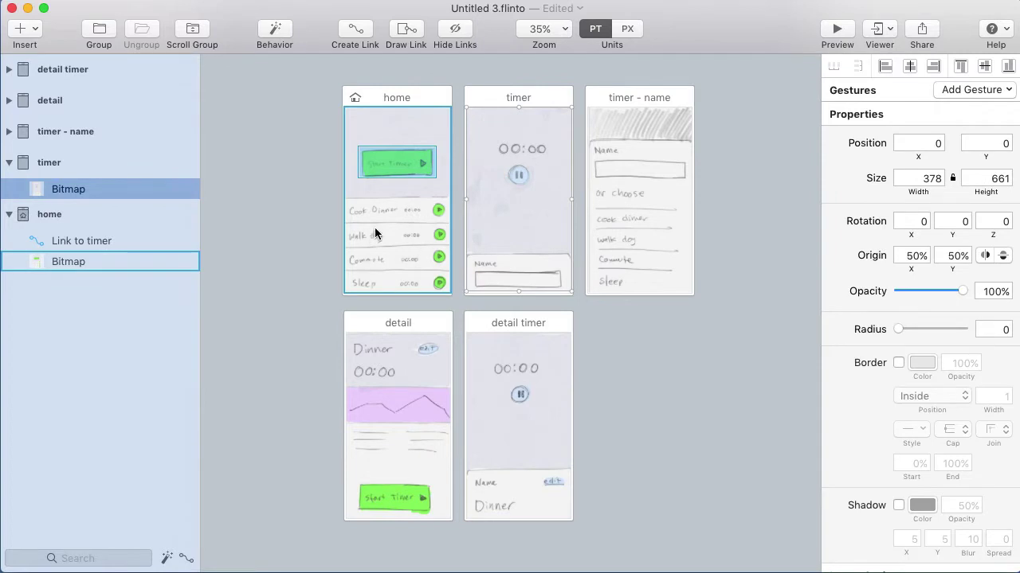
Draw a tap link of about 375 × 342 over the home screen's list of timers, targeting the detail screen.
key("Escape")
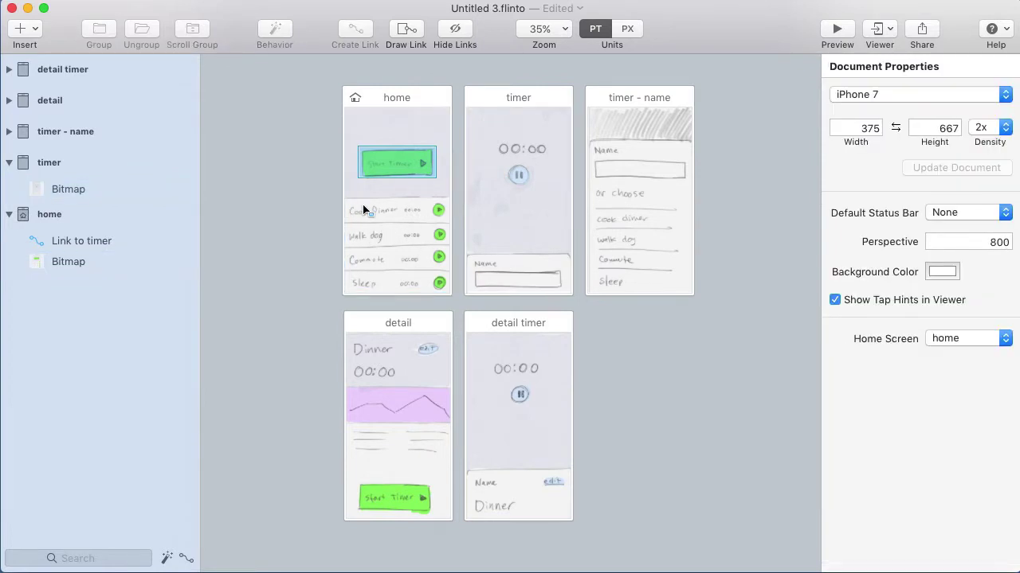
left_click_drag(344, 198, 453, 295)
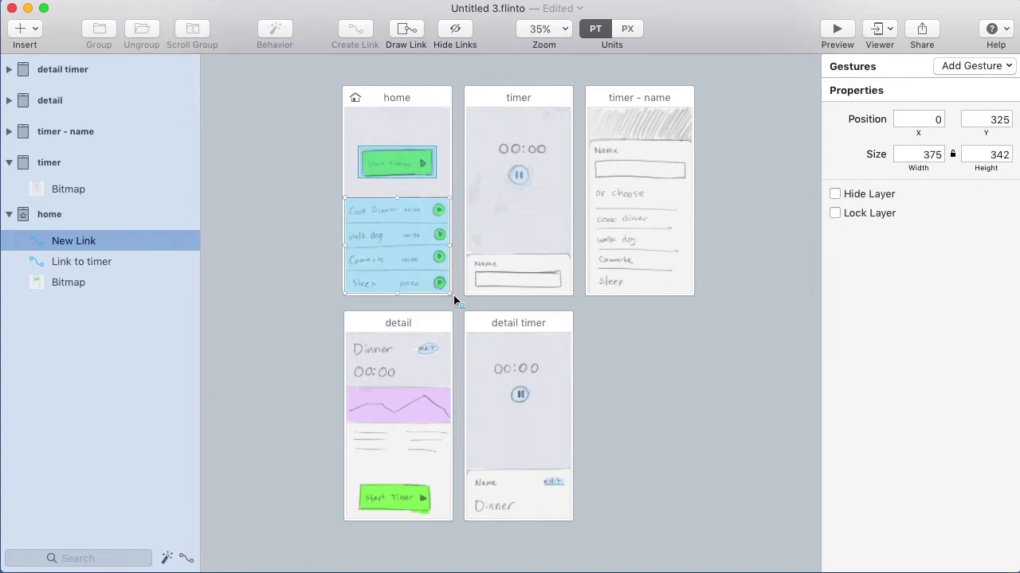
left_click_drag(453, 257, 397, 369)
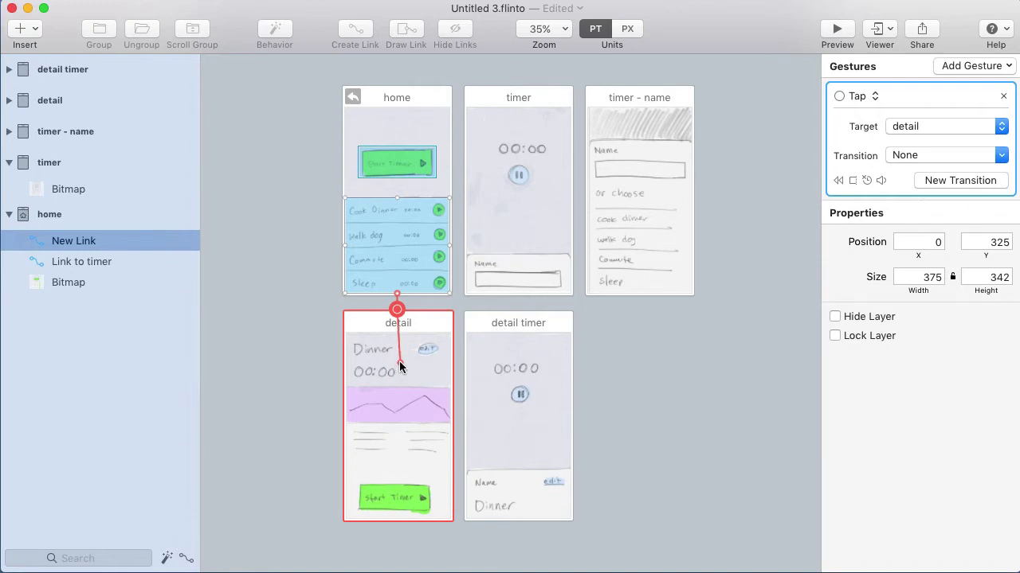
left_click_drag(399, 363, 399, 363)
left_click(414, 349)
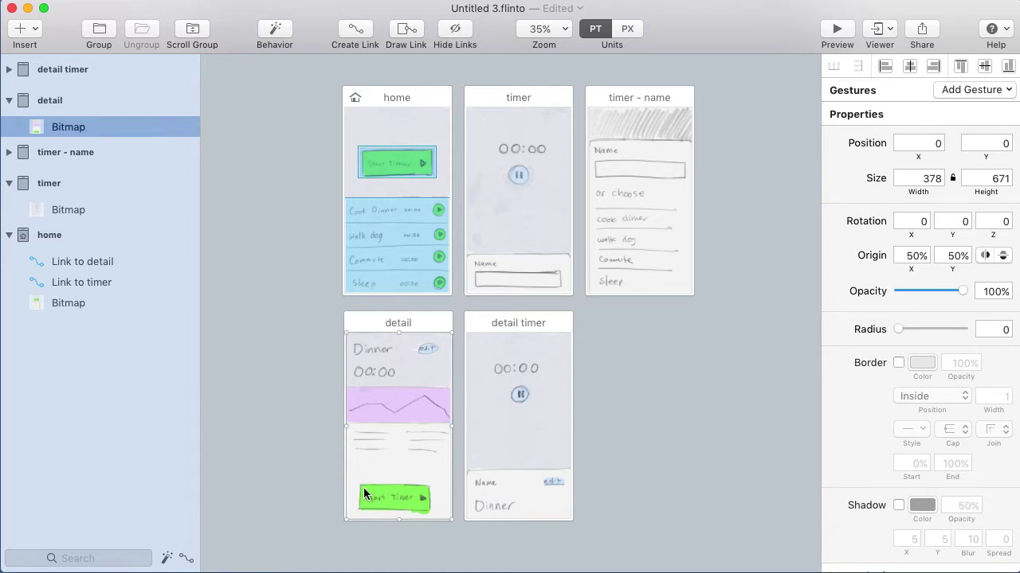
Draw a link over the Start Timer button on the detail screen, targeting the detail timer screen.
key("l")
left_click_drag(359, 481, 509, 350)
left_click(653, 346)
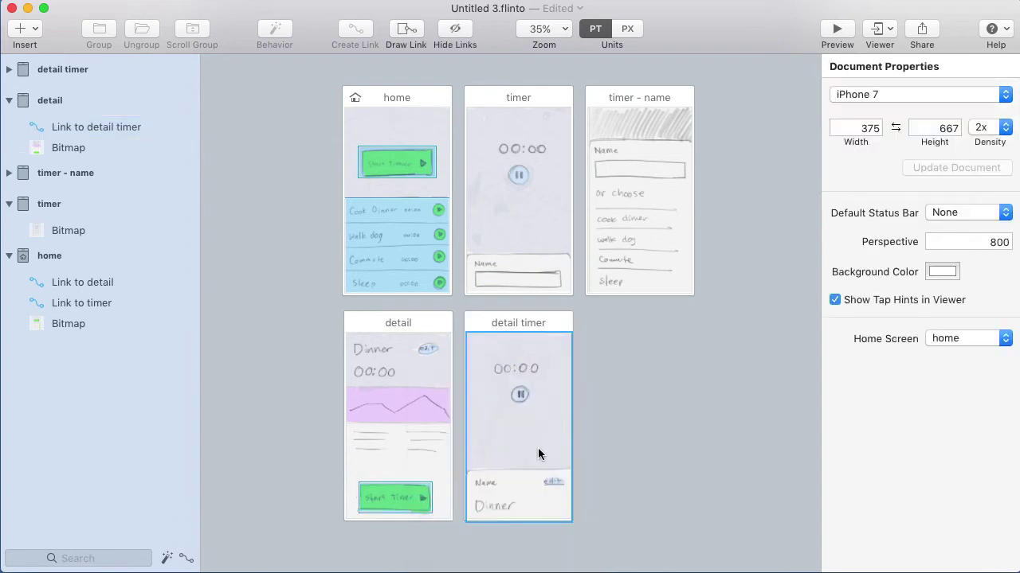
Draw a tap link of about 109 × 98 over the timer screen's pause button, targeting timer - name.
left_click(540, 252)
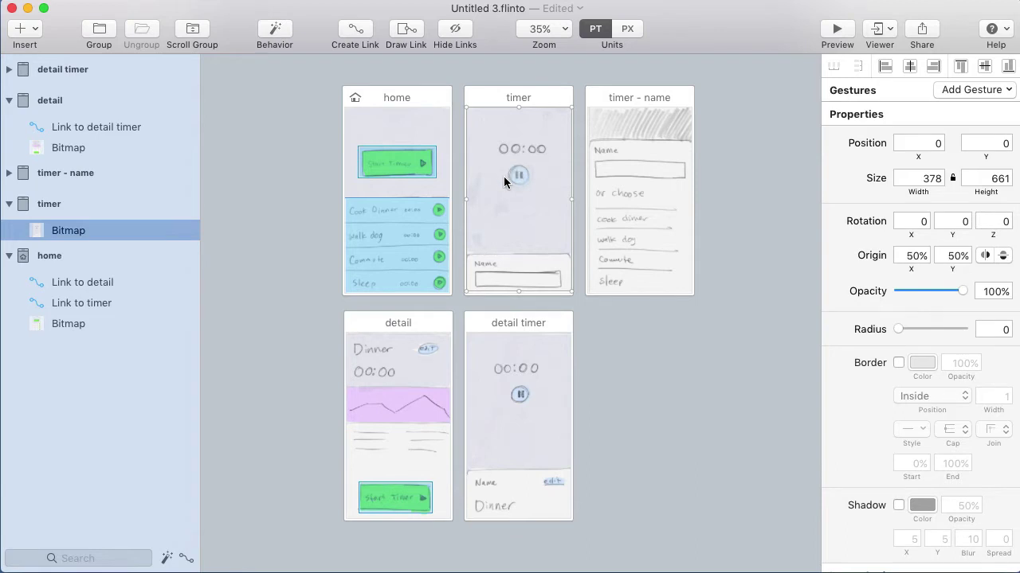
key("l")
mouse_move(501, 160)
left_mouse_down()
mouse_move(531, 189)
mouse_move(617, 173)
mouse_move(636, 181)
mouse_move(657, 149)
left_mouse_up()
left_click(656, 149)
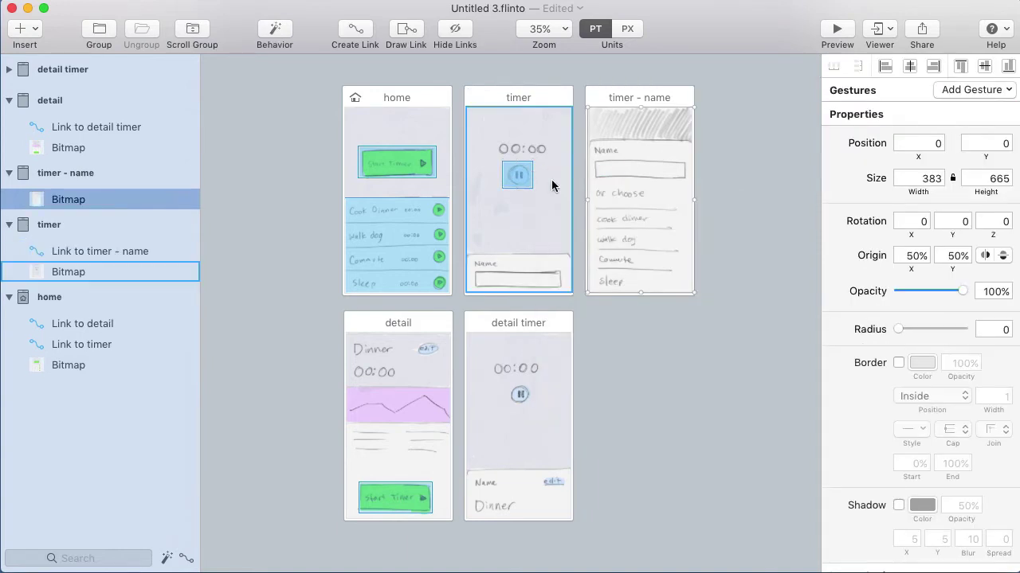
left_click(510, 173)
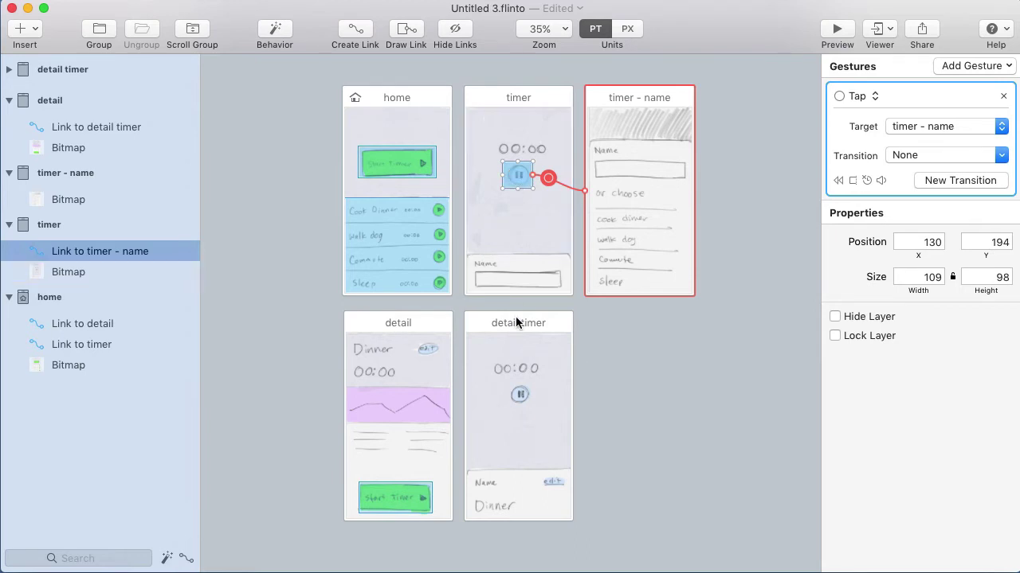
Draw a tap link of about 86 × 95 over the detail timer screen's pause button, targeting the home screen.
left_click(503, 365)
key("l")
mouse_move(507, 383)
left_mouse_down()
mouse_move(542, 425)
mouse_move(455, 383)
mouse_move(398, 233)
left_mouse_up()
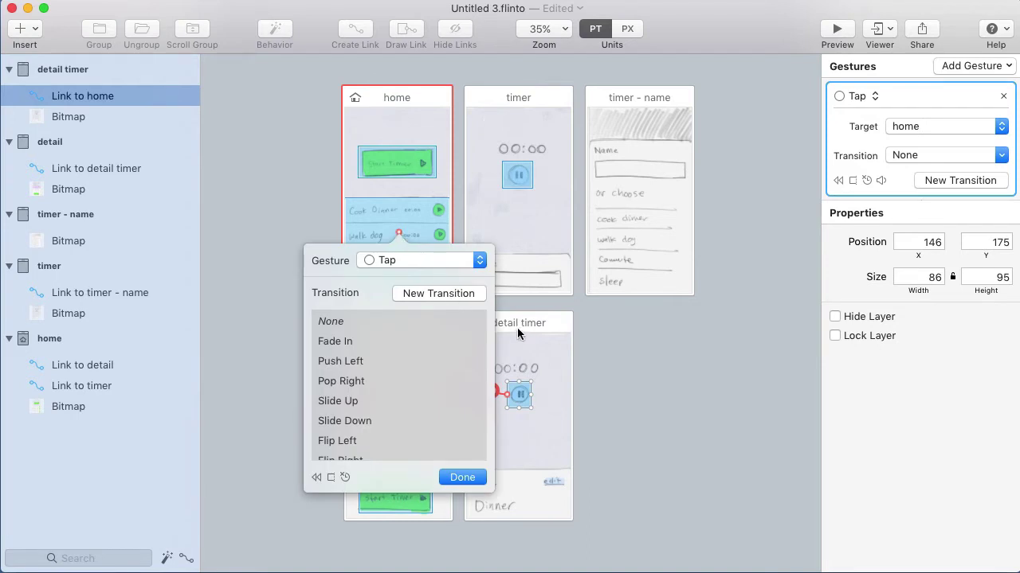
left_click(599, 355)
left_click(399, 323)
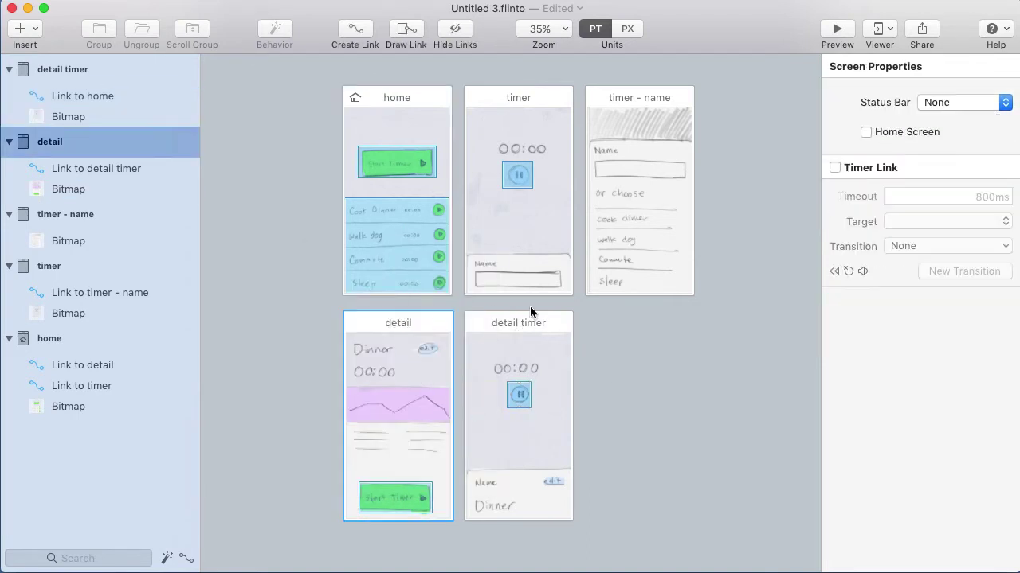
left_click(653, 343)
Draw a tap link of about 375 × 552 over the name form on timer - name, targeting the home screen.
left_click(657, 172)
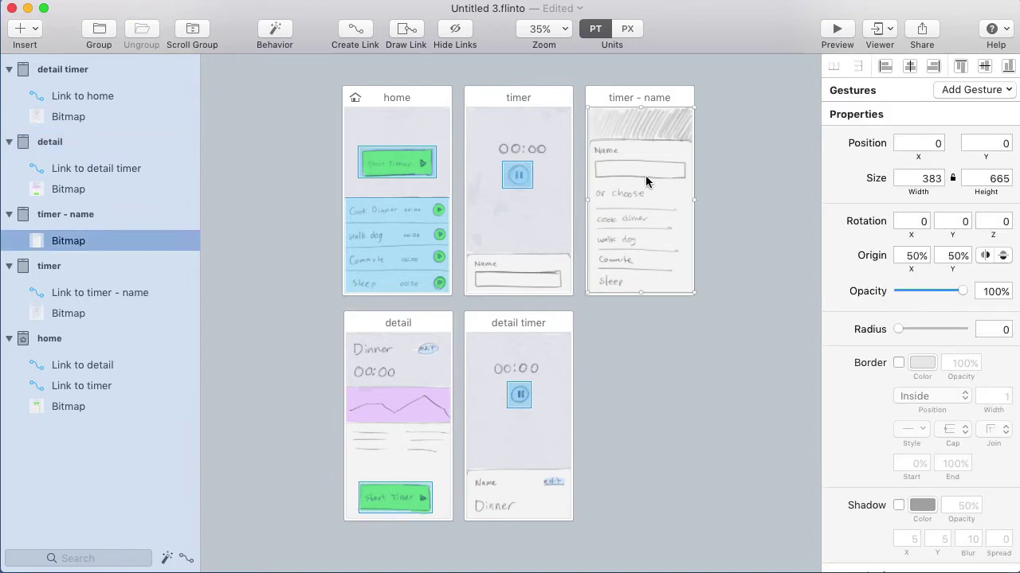
key("l")
mouse_move(588, 141)
left_mouse_down()
mouse_move(654, 184)
mouse_move(720, 298)
left_mouse_up()
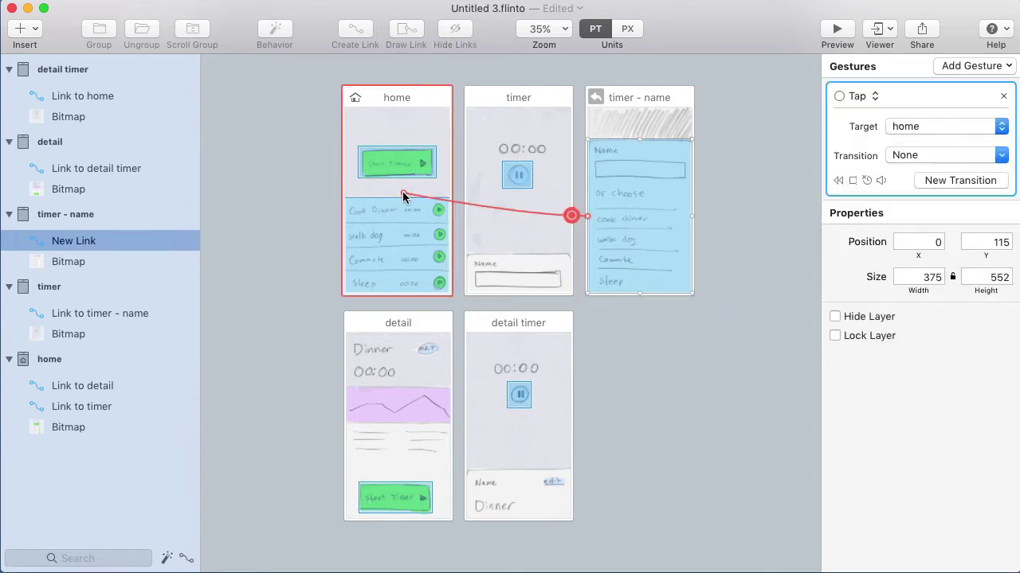
left_click_drag(403, 196, 403, 194)
left_click(712, 170)
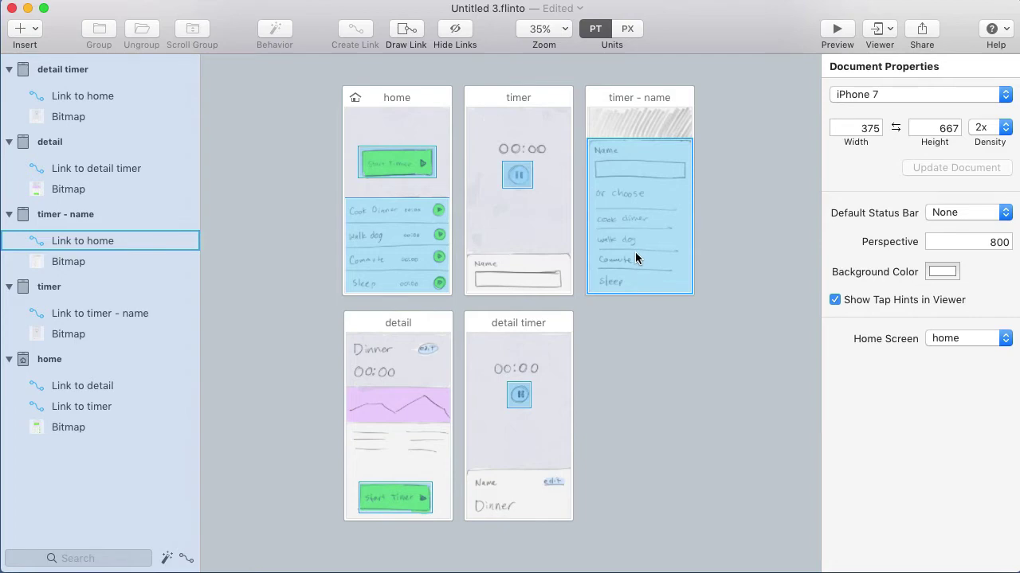
Preview the prototype and test the Start Timer flow through the pause button and name form back to home.
key("super+p")
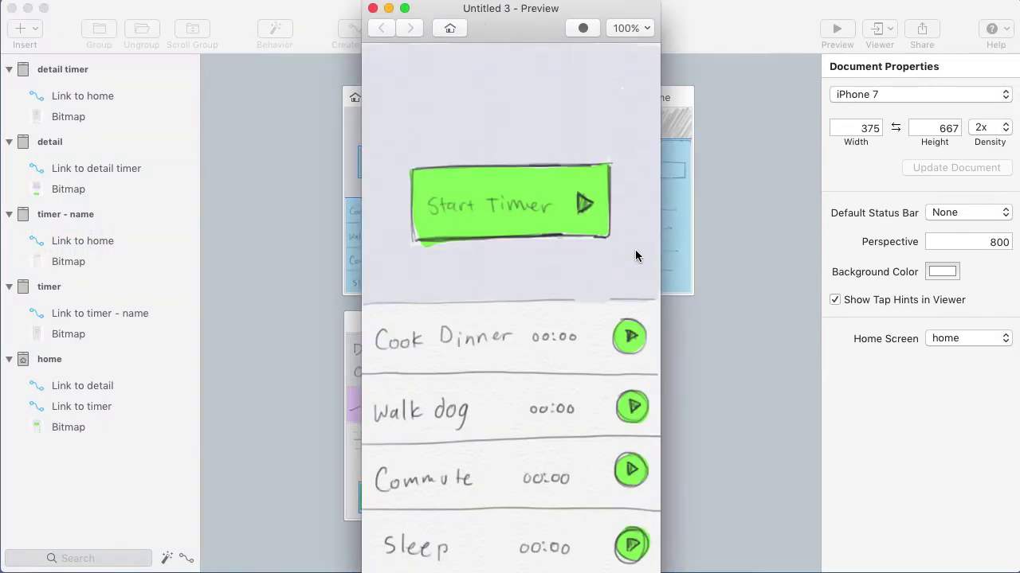
left_click(27, 8)
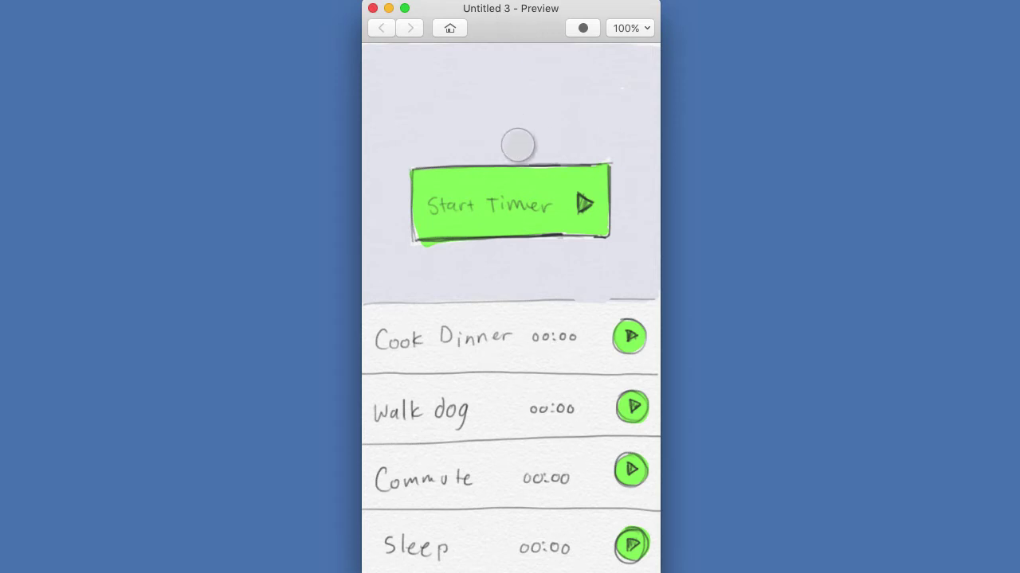
left_click(529, 198)
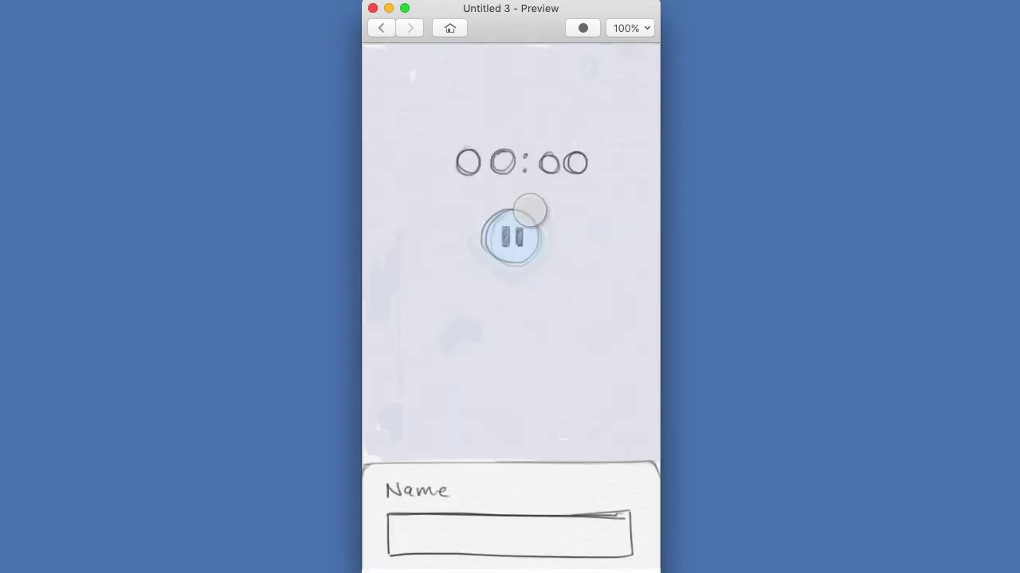
left_click(511, 237)
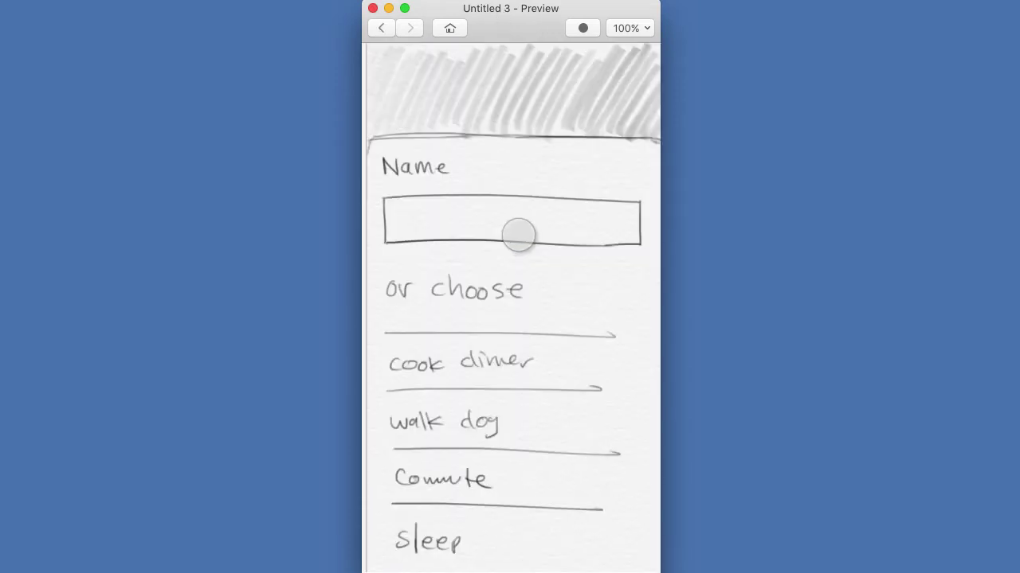
left_click(518, 221)
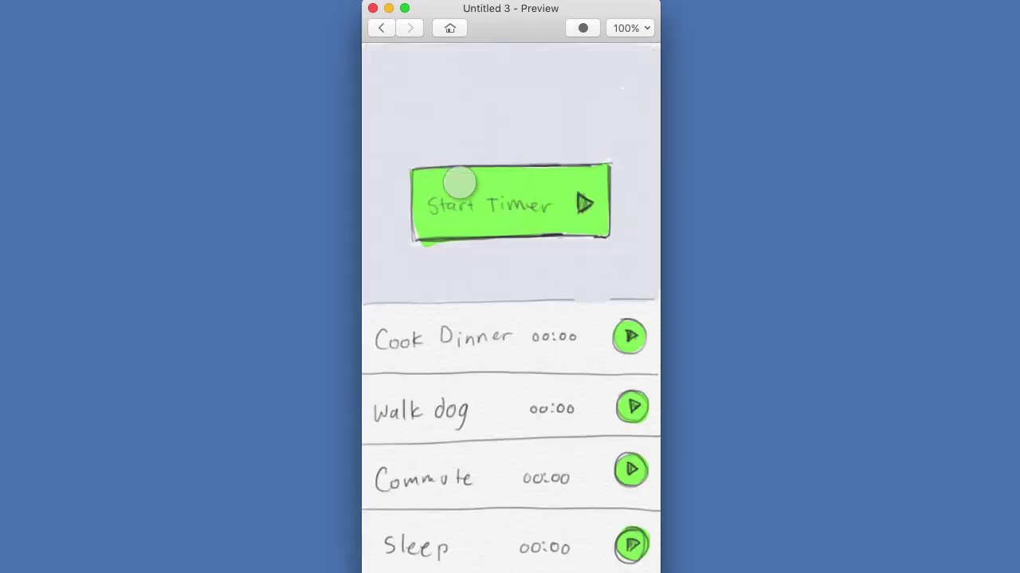
Test the Cook Dinner flow in the preview, starting and pausing the timer from the detail screen, twice.
left_click(438, 344)
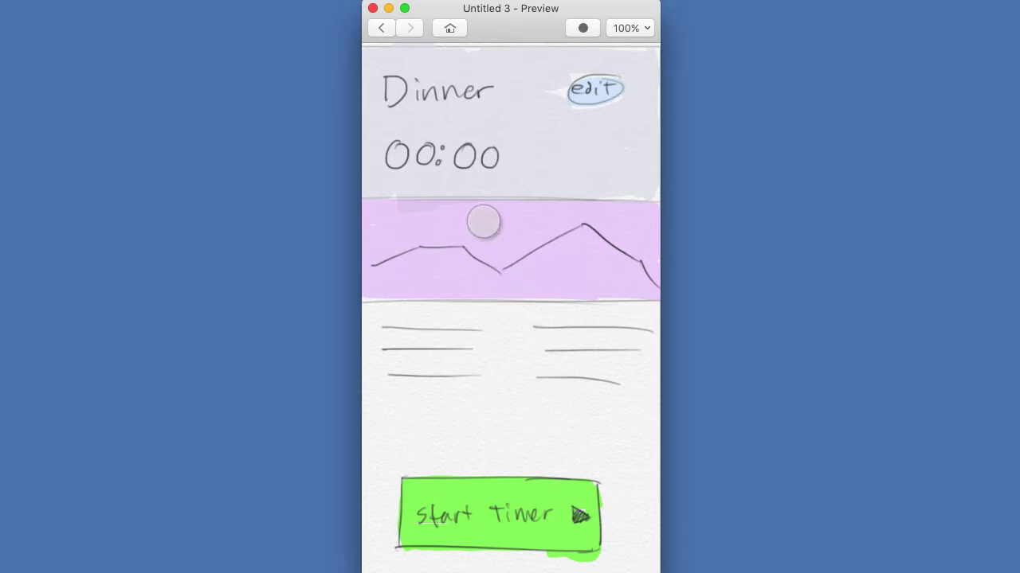
left_click(501, 512)
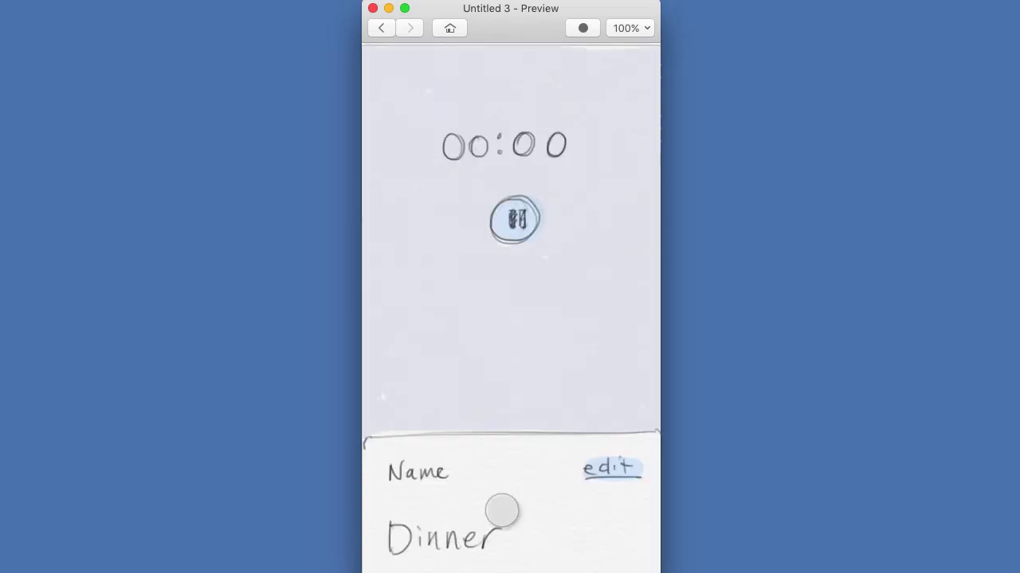
left_click(515, 219)
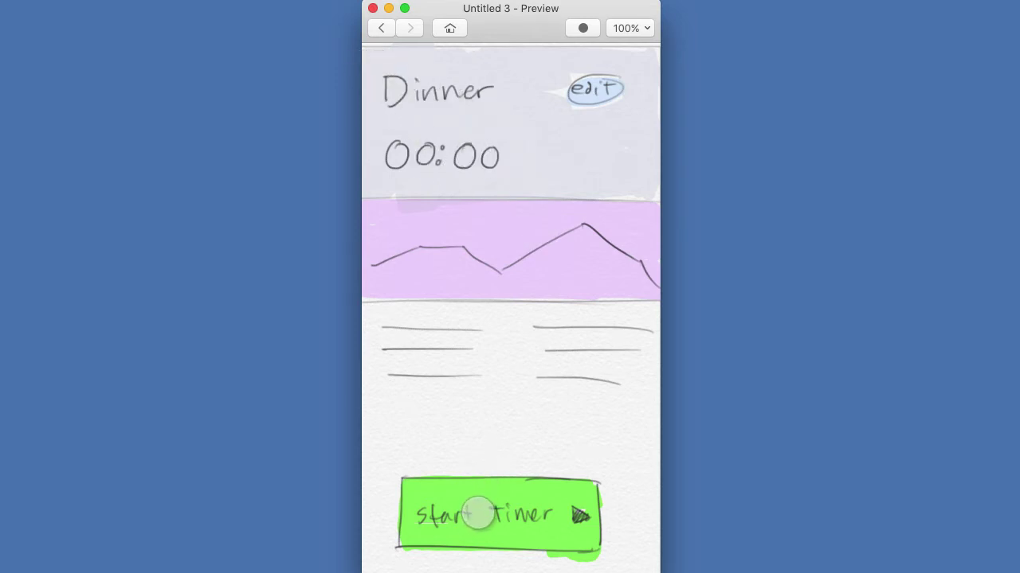
left_click(475, 514)
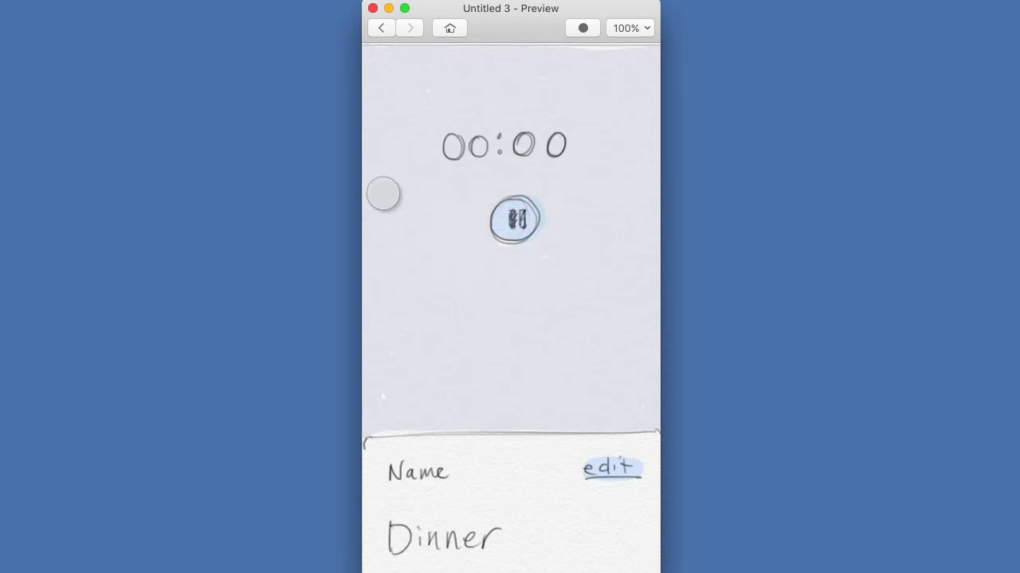
left_click(514, 219)
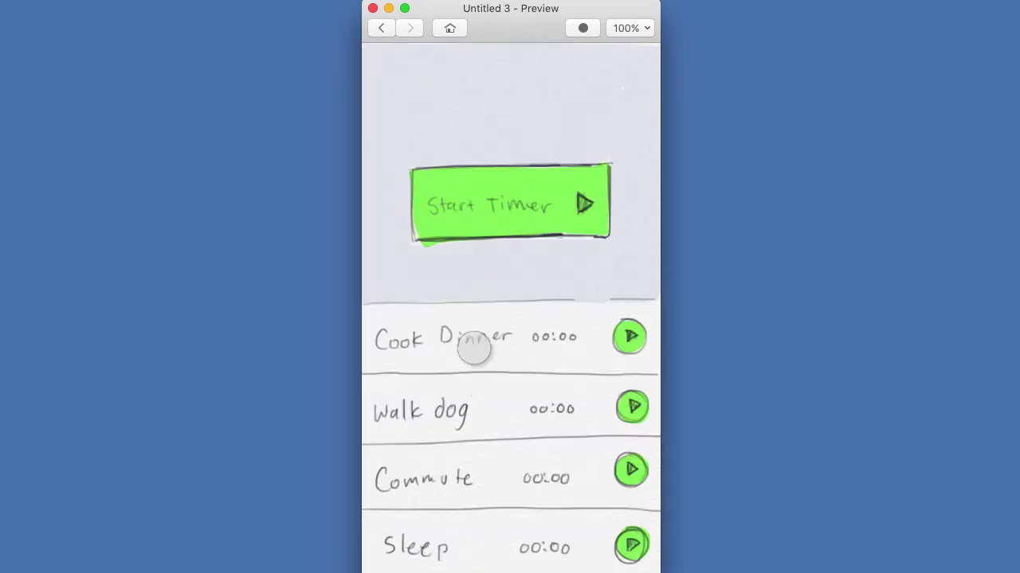
Close the preview and add a "Back" text label just above the Dinner title on the detail screen.
key("super+w")
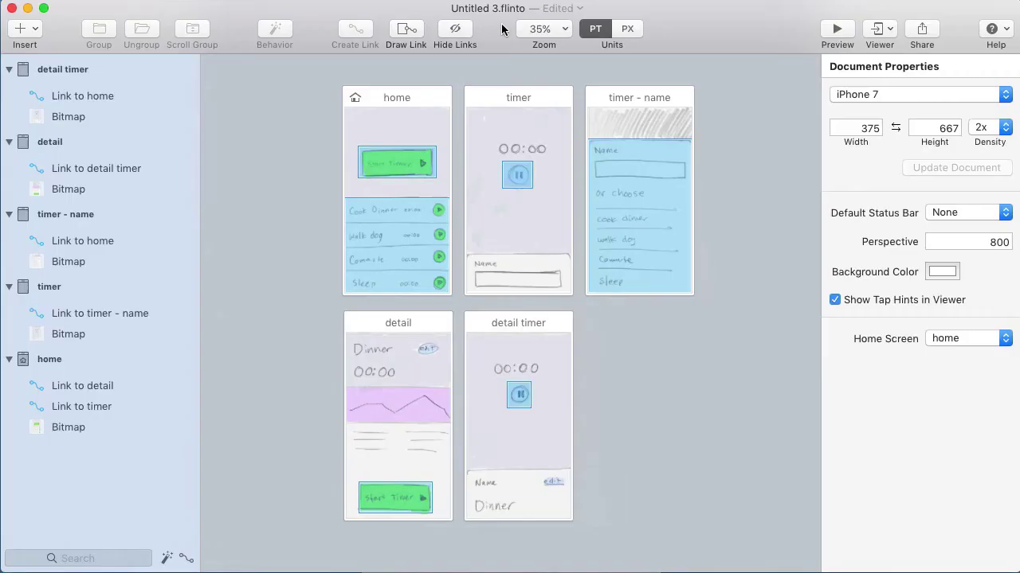
left_click(378, 352)
key("super+plus")
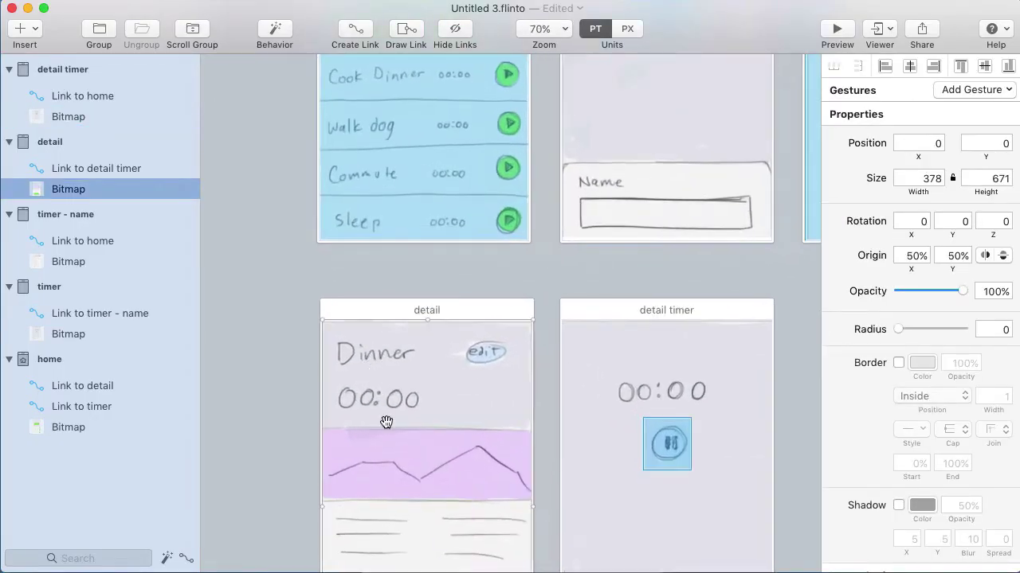
key("Escape")
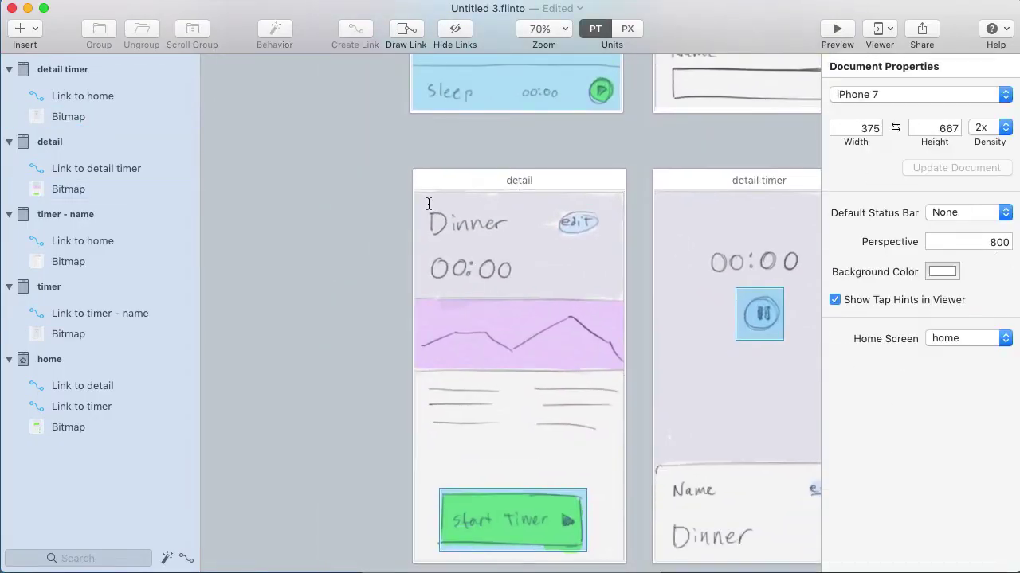
left_click(432, 204)
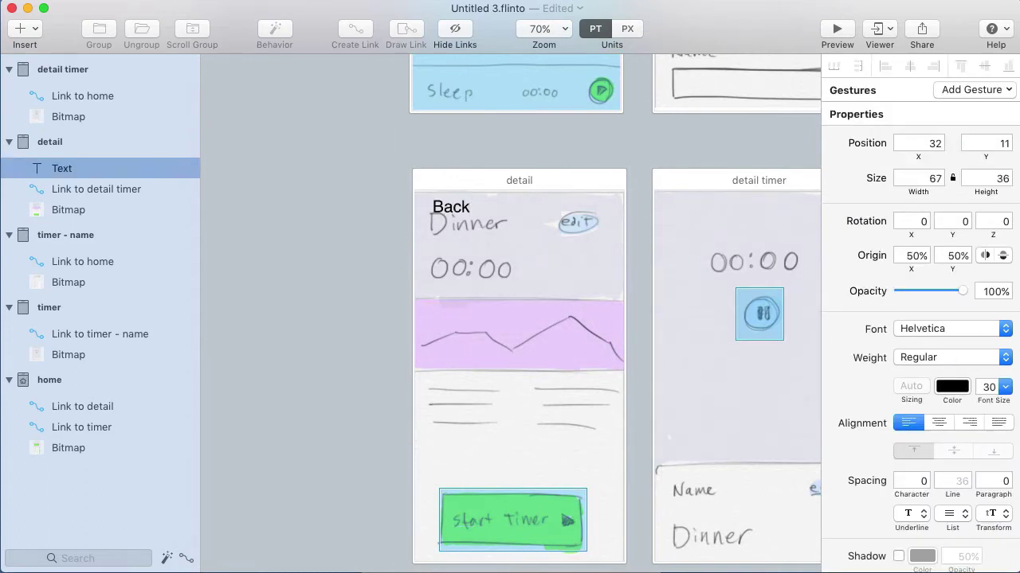
key("Escape")
key("Escape")
Draw a tap link of about 110 × 64 over the detail screen's Back label, targeting the home screen with no transition.
left_click_drag(455, 209, 481, 231)
left_click(405, 50)
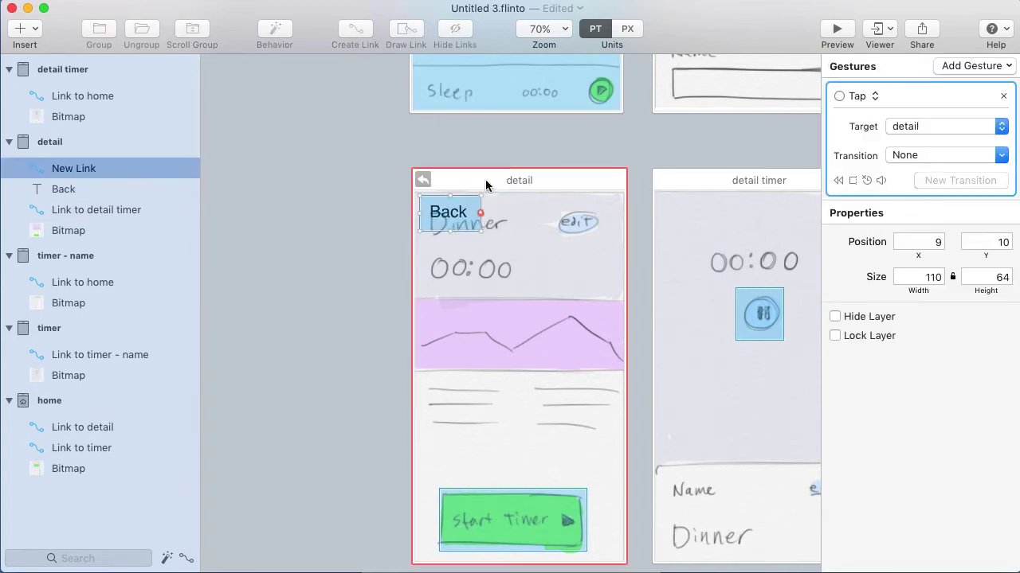
left_click_drag(453, 180, 509, 92)
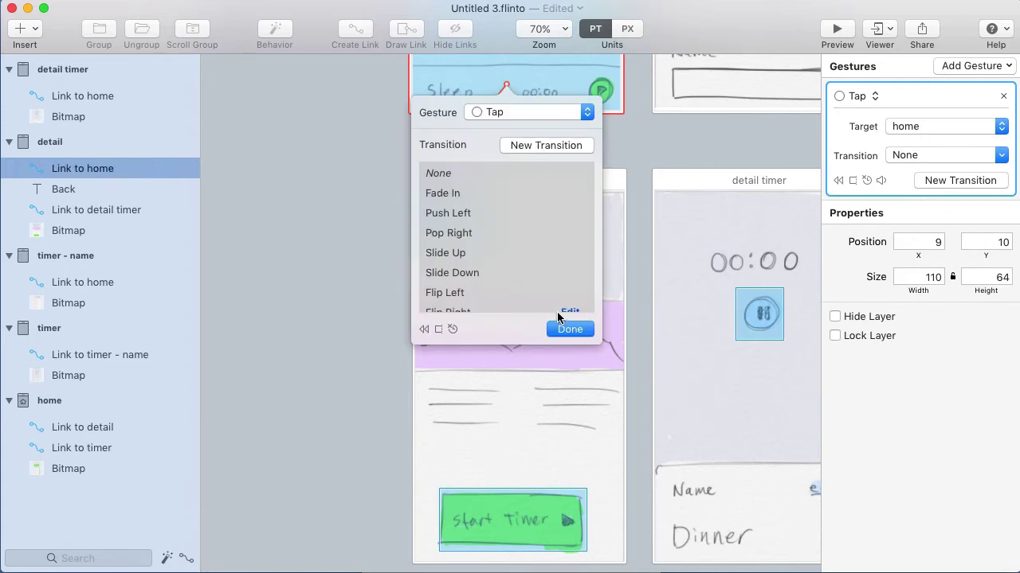
left_click(565, 328)
Preview the prototype and test the detail screen's Back link to home, opening the detail from the home list twice.
left_click(733, 153)
left_click_drag(733, 152, 606, 315)
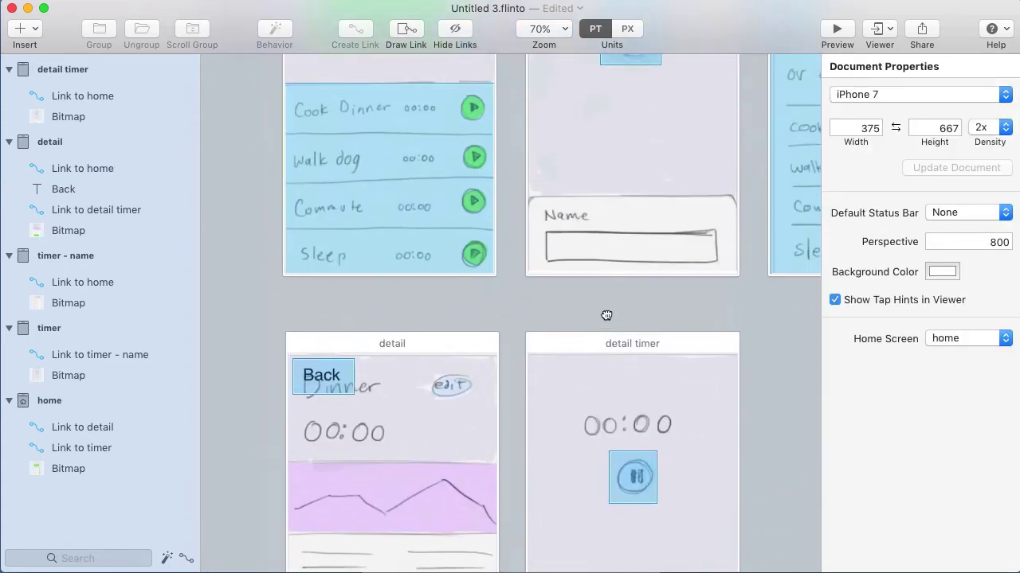
key("super+p")
left_click(511, 362)
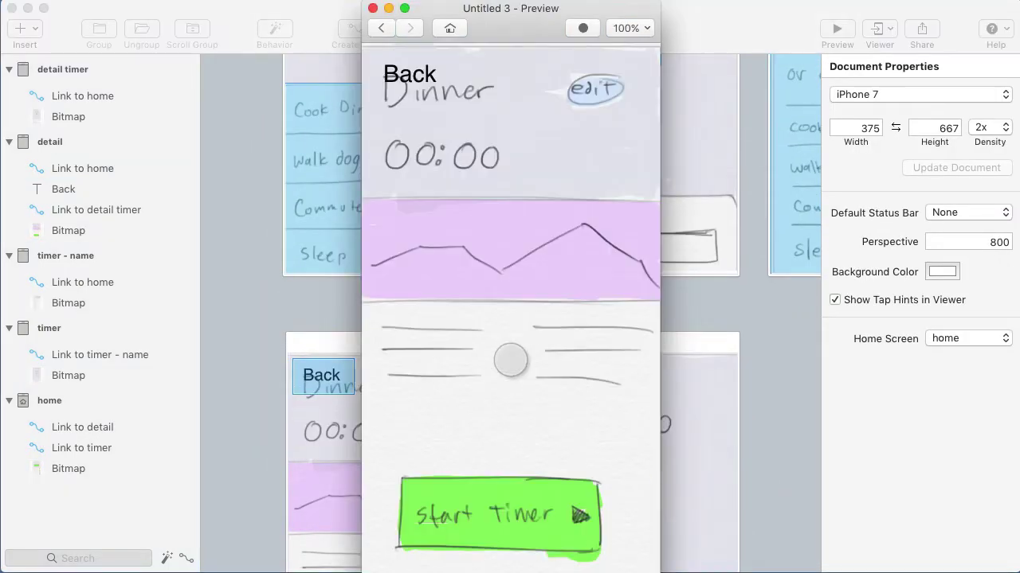
left_click(402, 74)
left_click(467, 386)
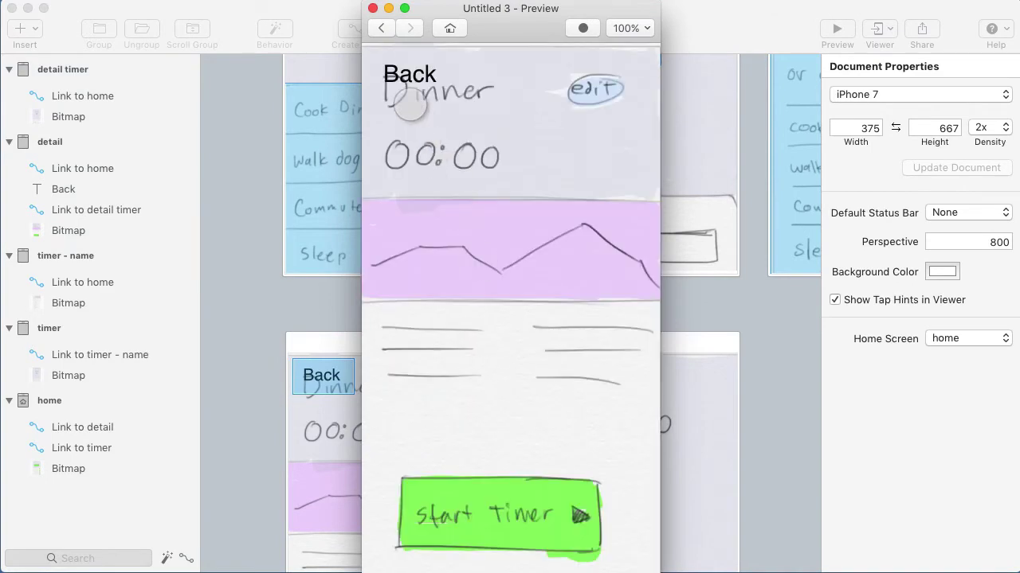
left_click(402, 75)
left_click(283, 327)
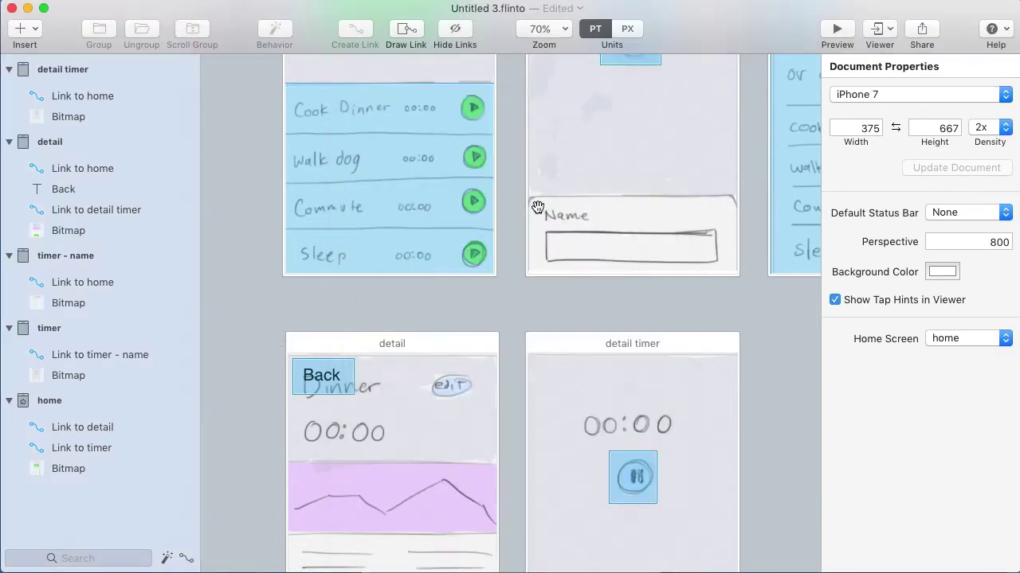
Delete the link over the timer screen's pause button.
left_click_drag(537, 209, 441, 382)
left_click(517, 231)
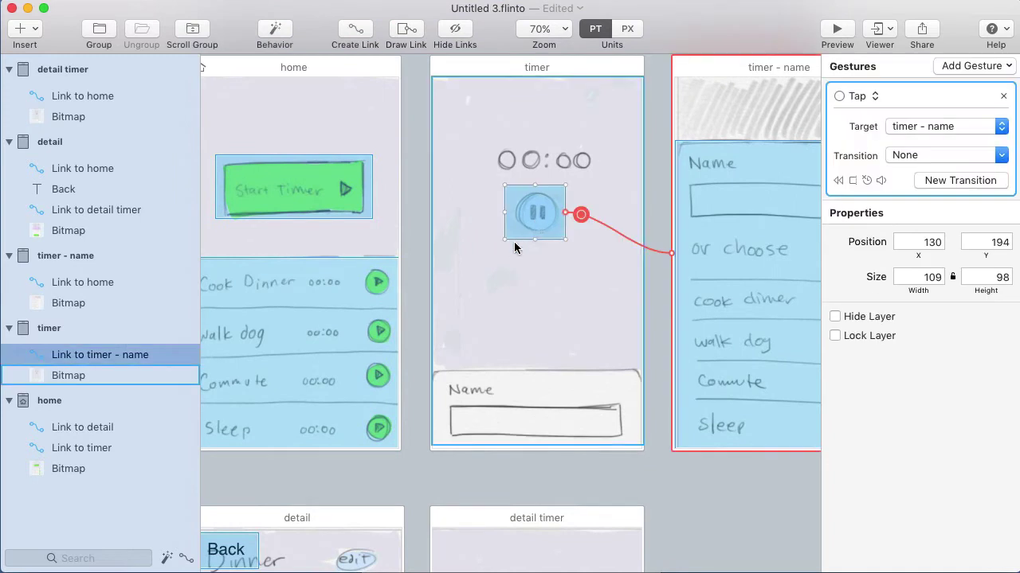
left_click_drag(535, 215, 499, 228)
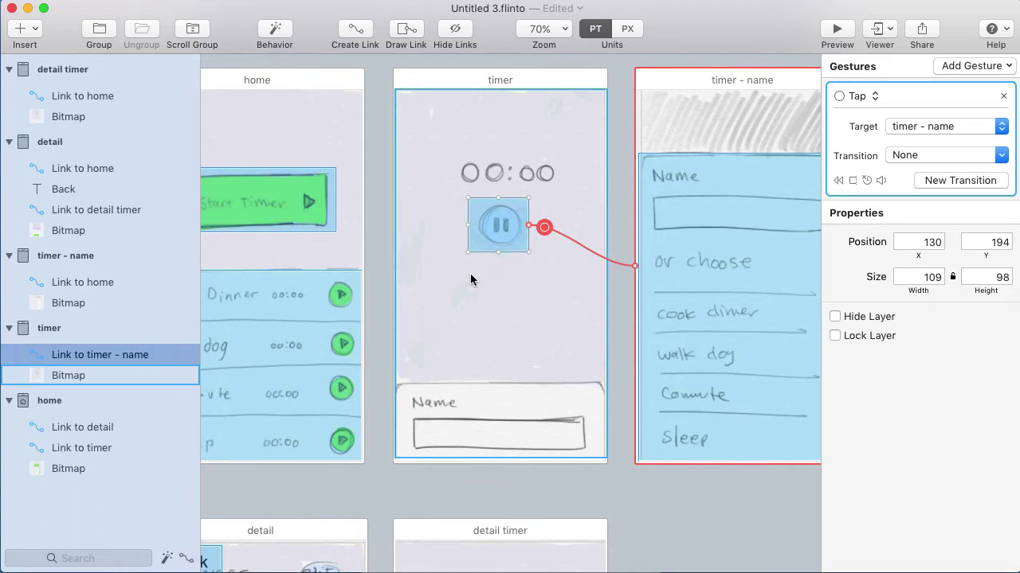
left_click_drag(491, 233, 493, 234)
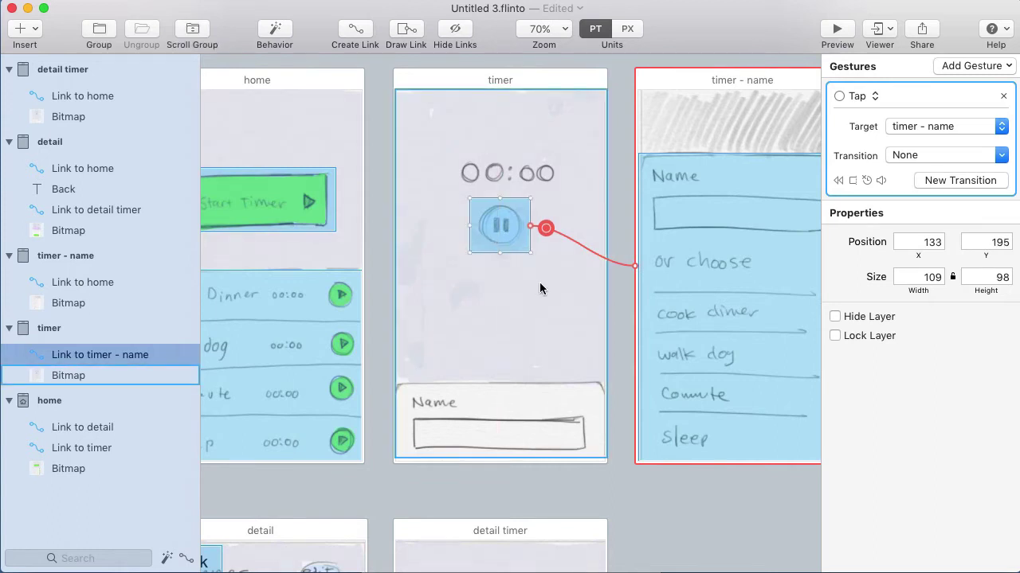
scroll(707, 224, "right", 2)
left_click(714, 205)
left_click(460, 240)
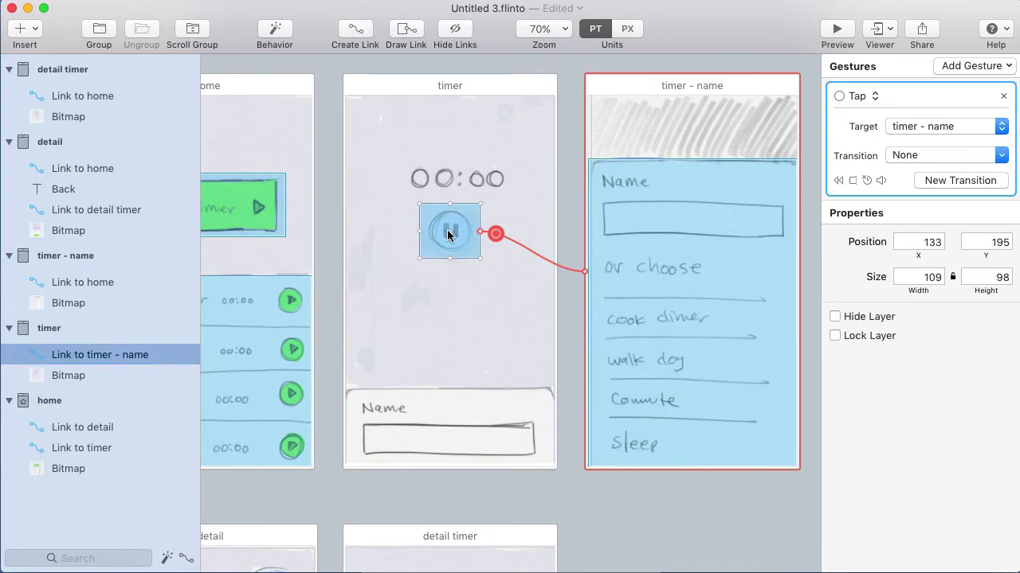
left_click_drag(447, 234, 450, 226)
key("BackSpace")
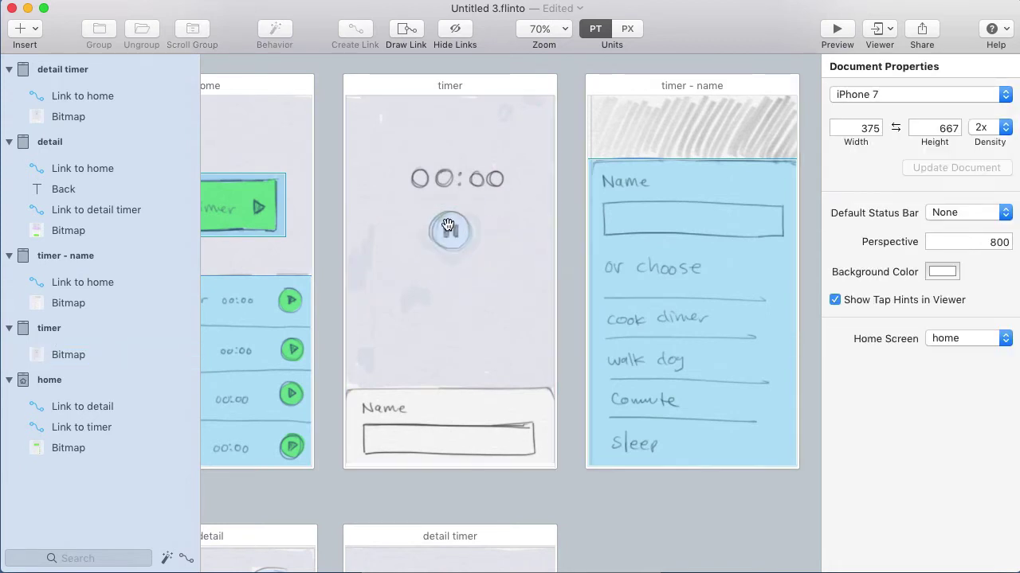
Place two 75 × 75 circles side by side just below the pause button on the timer screen.
scroll(461, 218, "down", 1)
left_click(461, 218)
key("Escape")
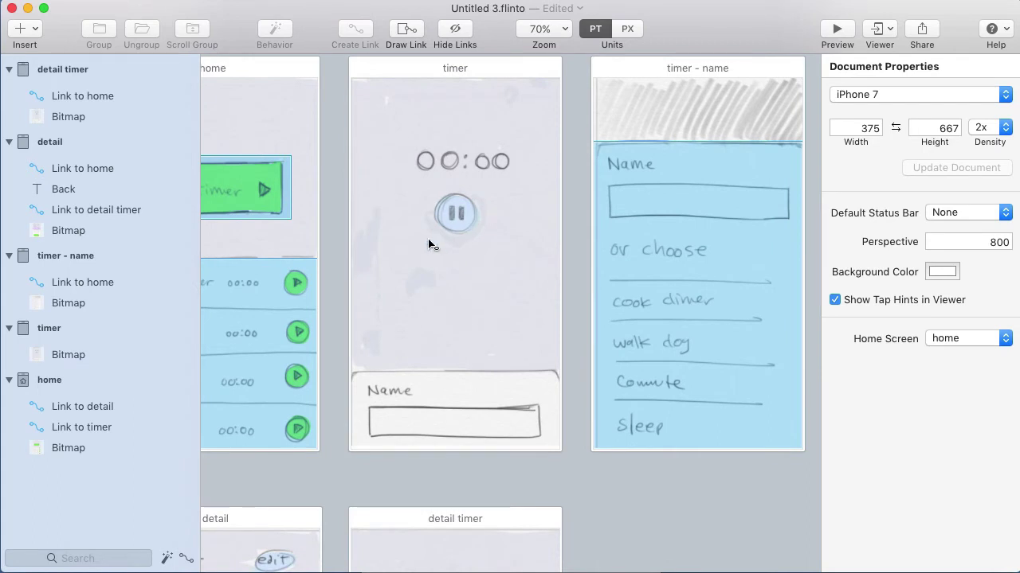
key("super+v")
left_click_drag(446, 270, 486, 265)
Fill both circles with the light blue sampled from the sketched pause button.
left_click(434, 263, "shift")
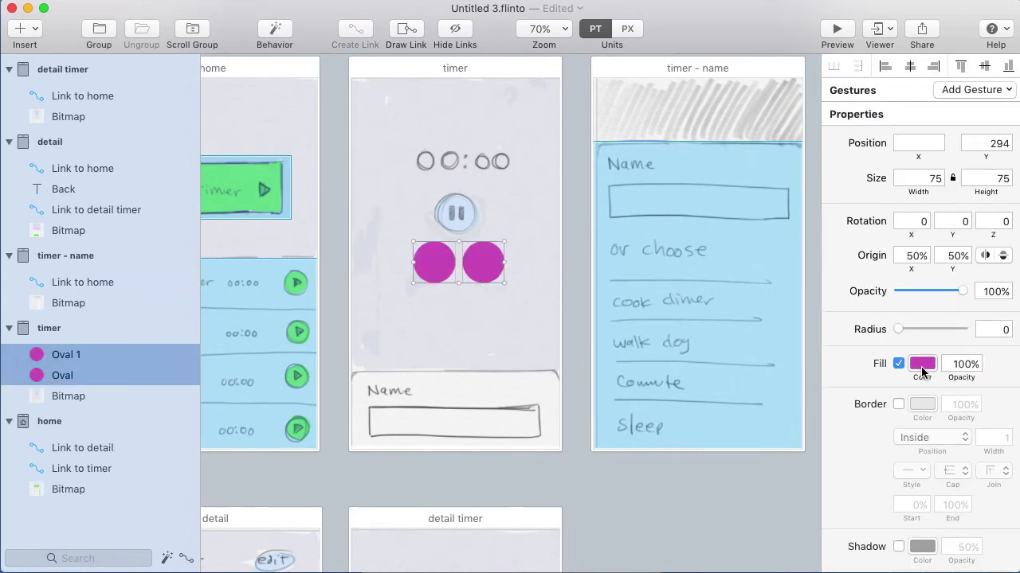
left_click(922, 367)
left_click(966, 396)
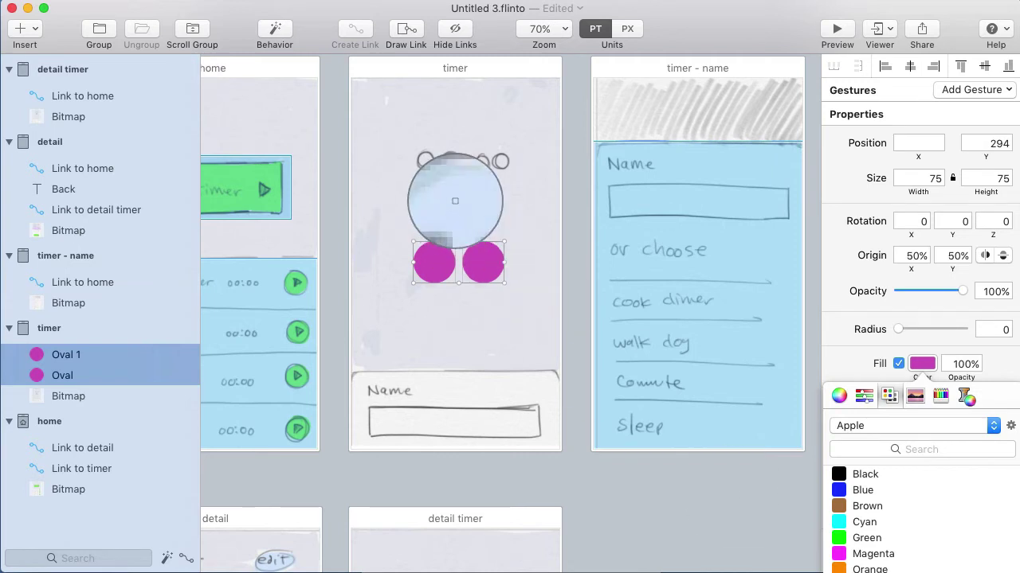
left_click(462, 231)
Give both circles an inside border 2 wide in dark grey with brightness 51.
left_click(443, 273)
left_click(482, 263, "shift")
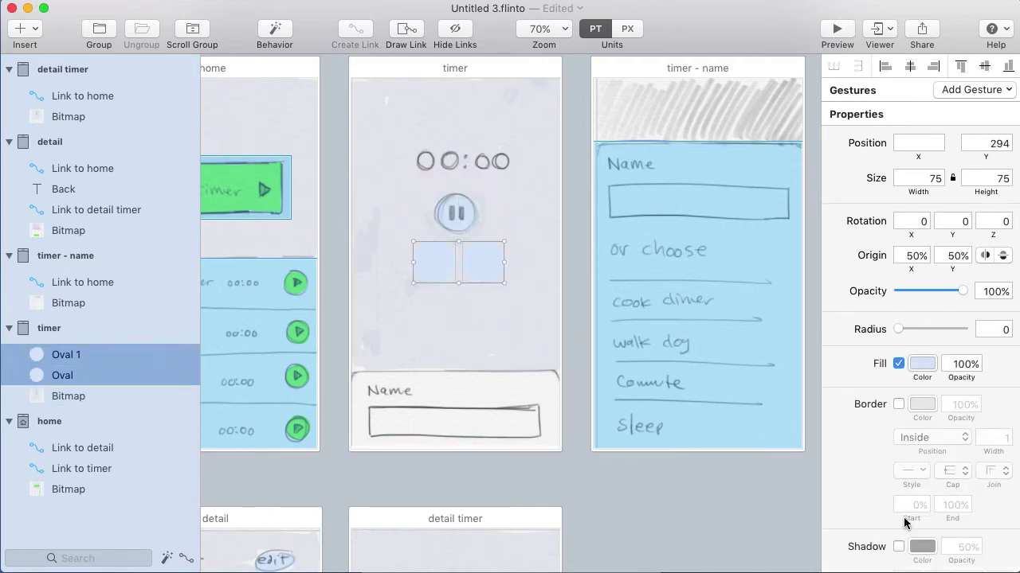
left_click(899, 405)
left_click(993, 439)
key("Tab")
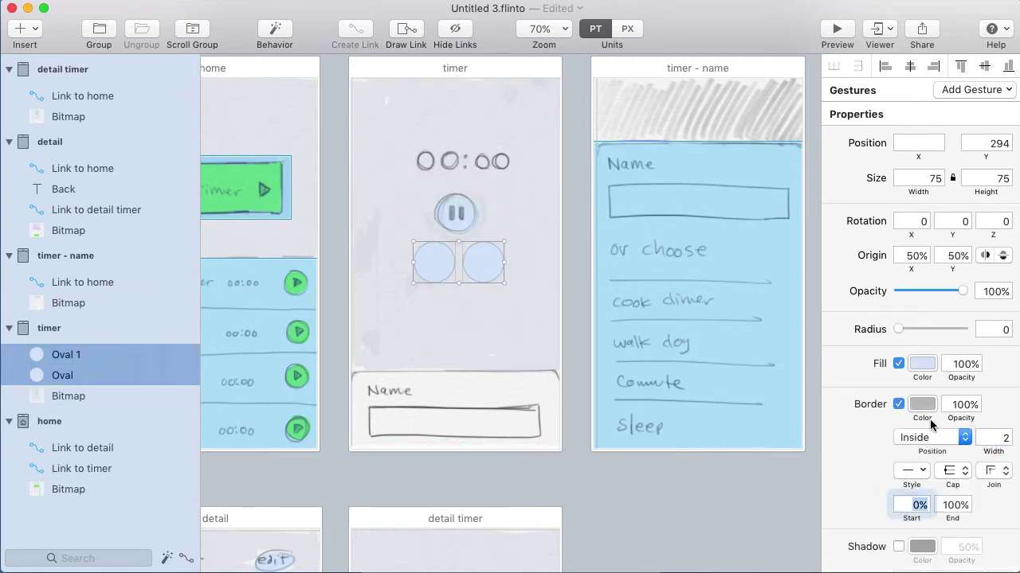
left_click(922, 405)
left_click_drag(865, 543, 810, 556)
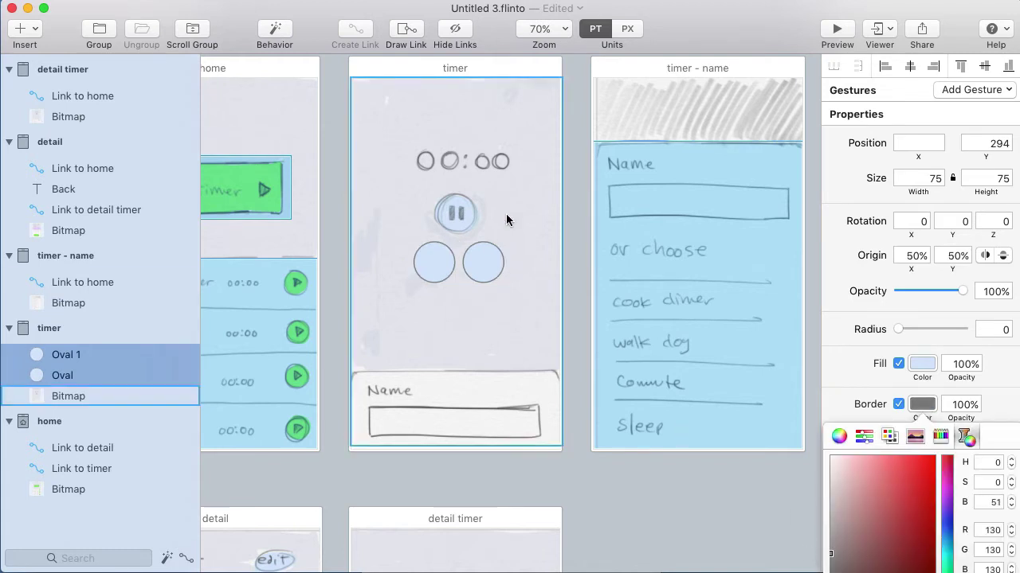
Draw a straight-sided play triangle vector of about 31 × 37 inside the left circle on the timer screen.
left_click(434, 263)
left_click(436, 266)
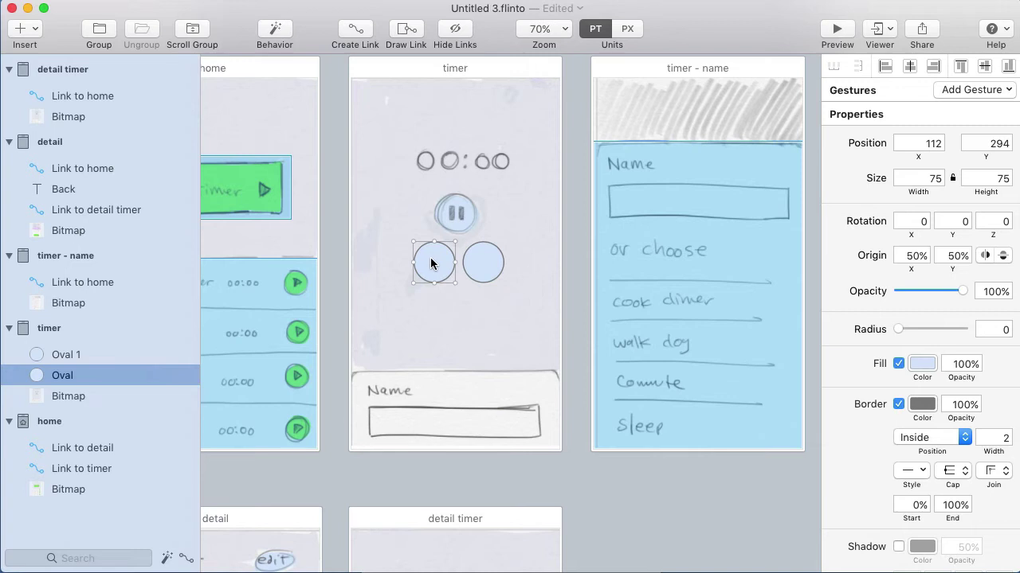
left_click(22, 29)
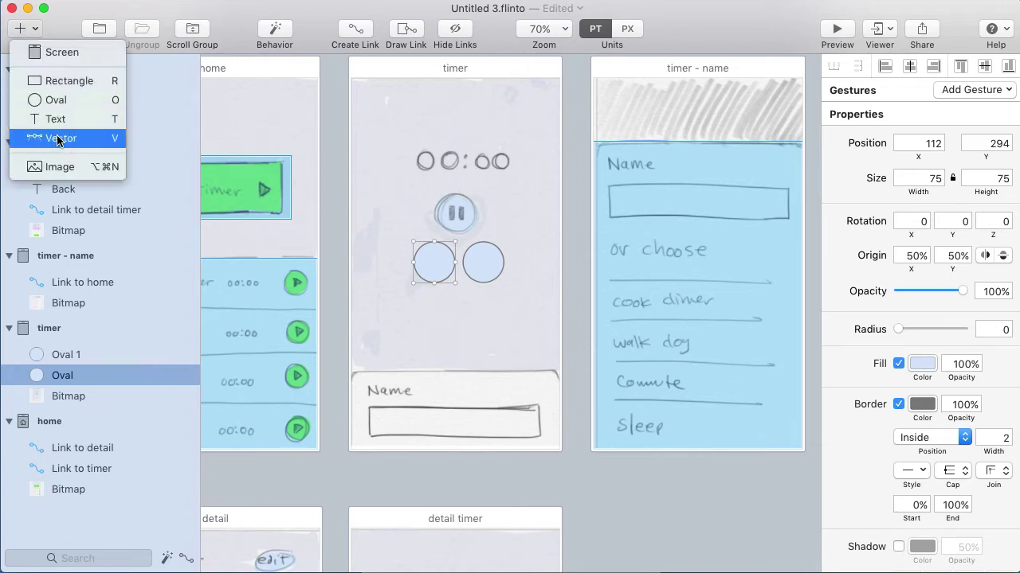
key("Return")
left_click(429, 257)
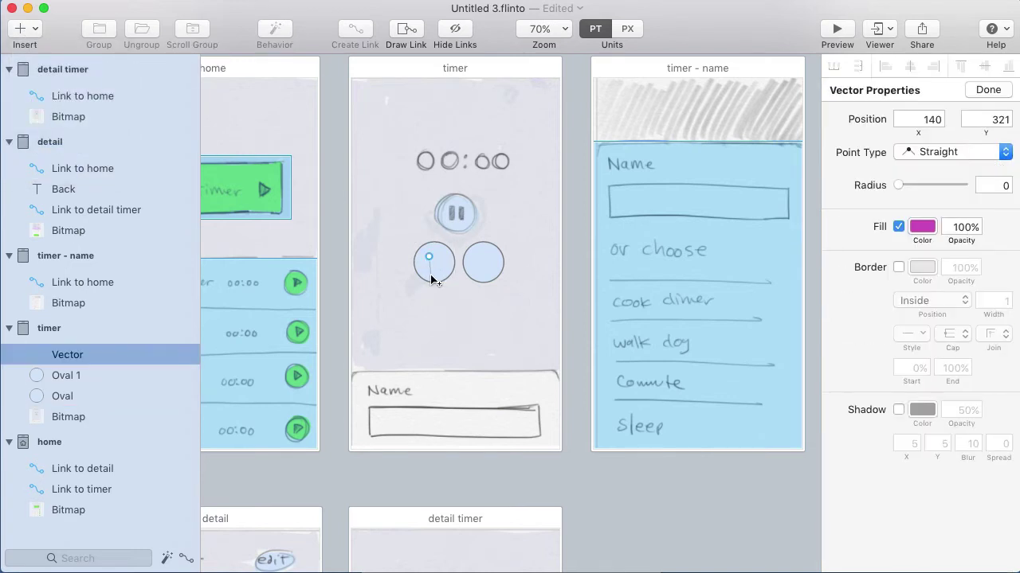
left_click(445, 263)
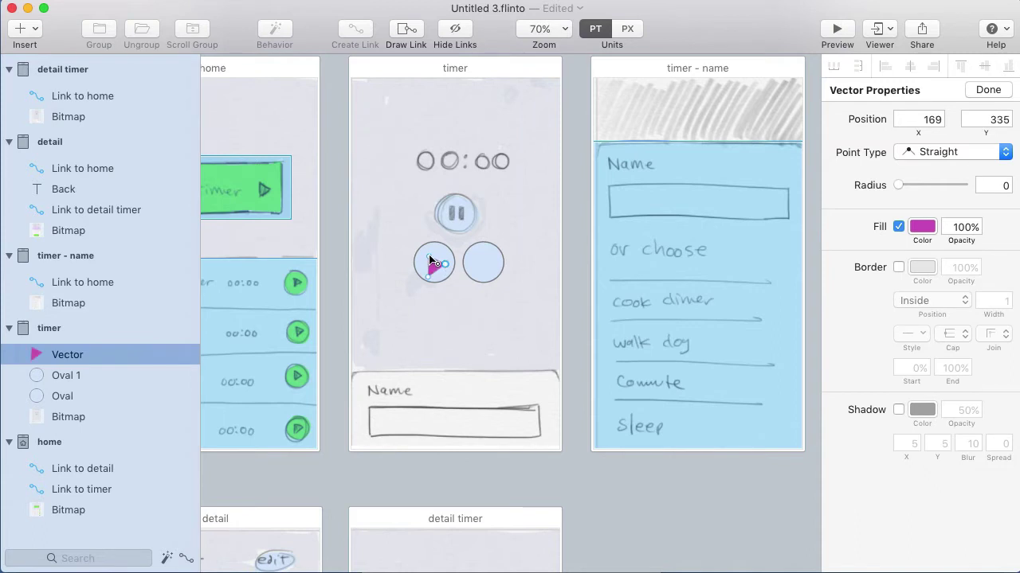
left_click(430, 260)
Fill the play triangle with the dark grey sampled from the circle's outline and adjust it to sit centred in the circle.
left_click(922, 364)
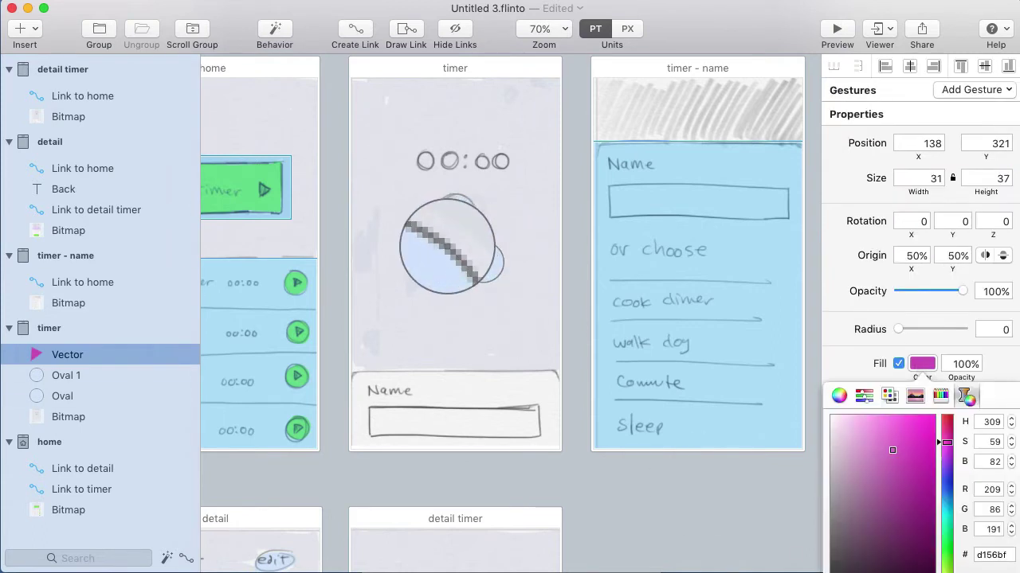
left_click(447, 245)
left_click(433, 262)
mouse_move(441, 268)
left_mouse_down()
mouse_move(432, 264)
mouse_move(444, 266)
left_mouse_up()
double_click(446, 265)
left_click(444, 266)
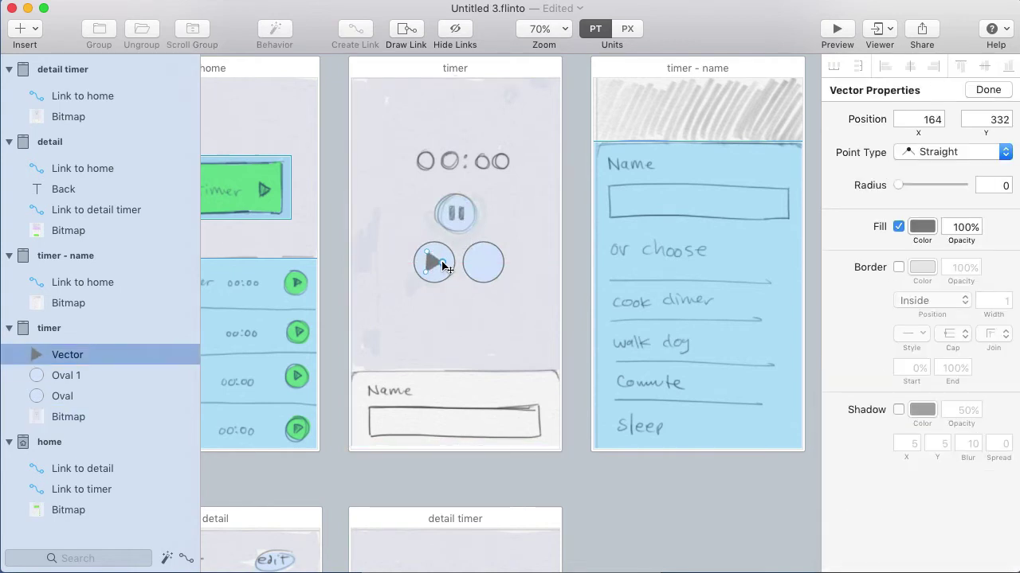
key("Escape")
Draw a stop square of about 26 × 26 centred in the right circle on the timer screen.
left_click(483, 231)
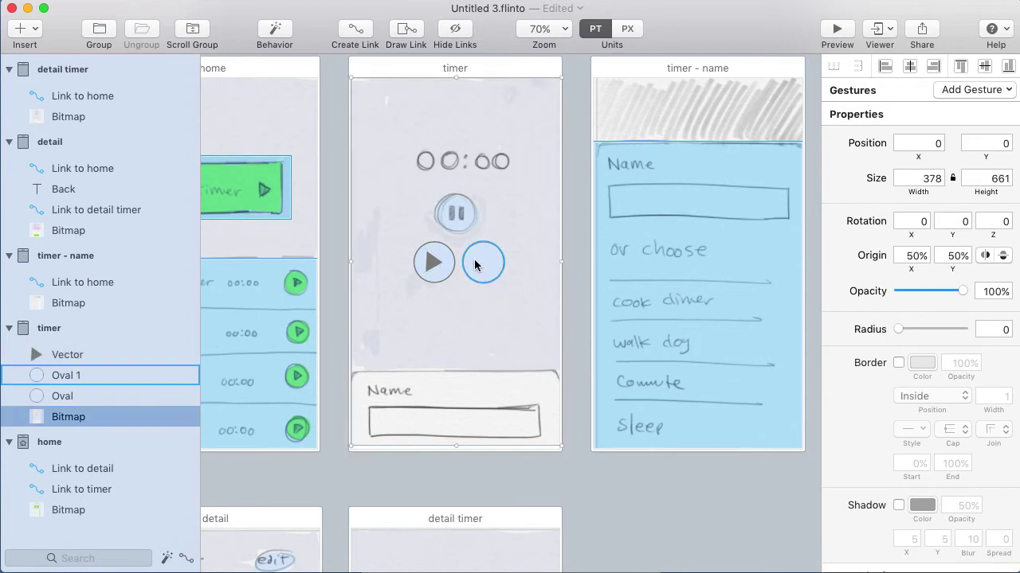
key("r")
mouse_move(475, 255)
left_mouse_down()
mouse_move(495, 274)
mouse_move(484, 264)
left_mouse_up()
left_click(488, 273)
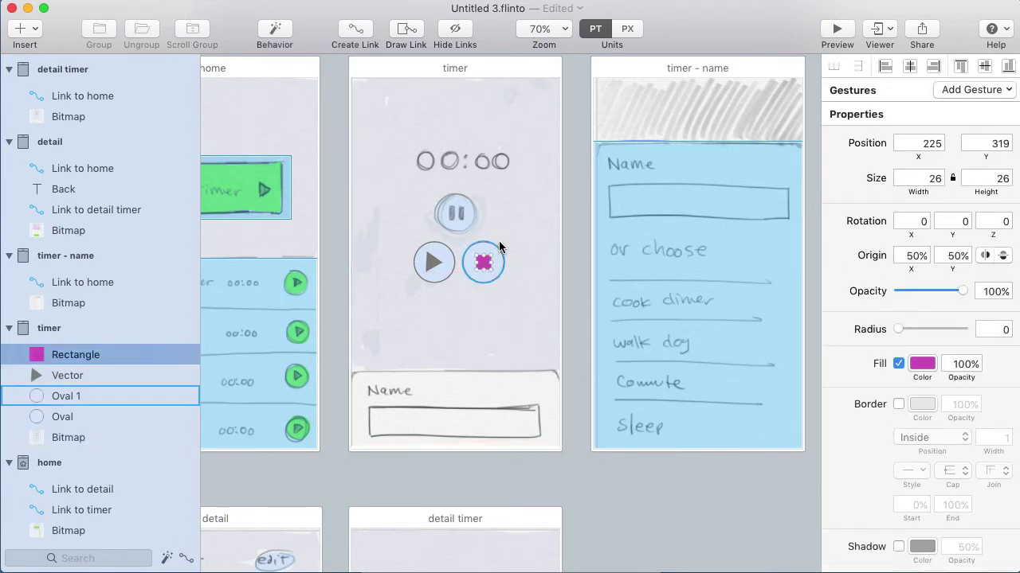
Give the stop square the same dark grey fill as the play triangle.
left_click(500, 248)
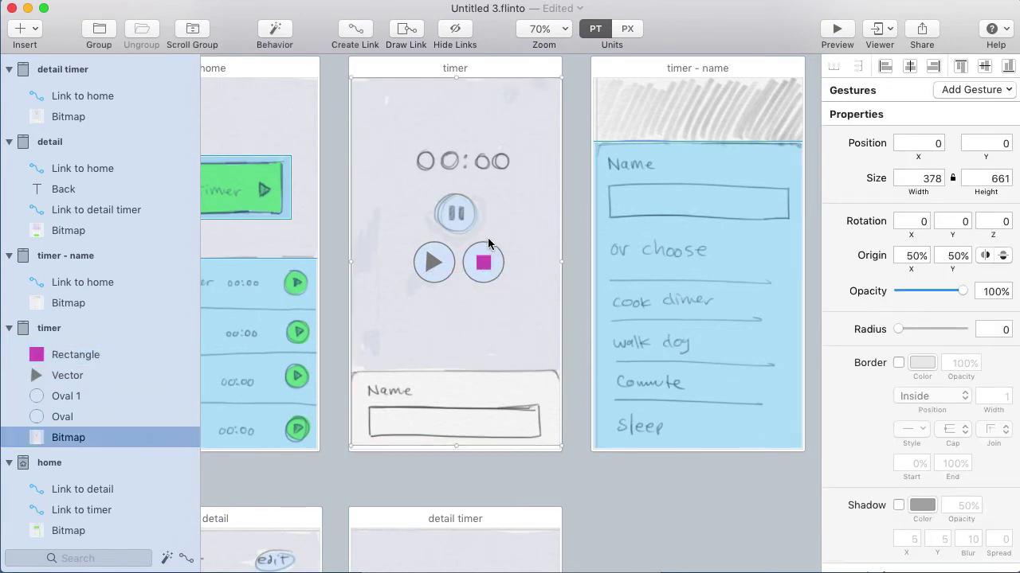
left_click(434, 266)
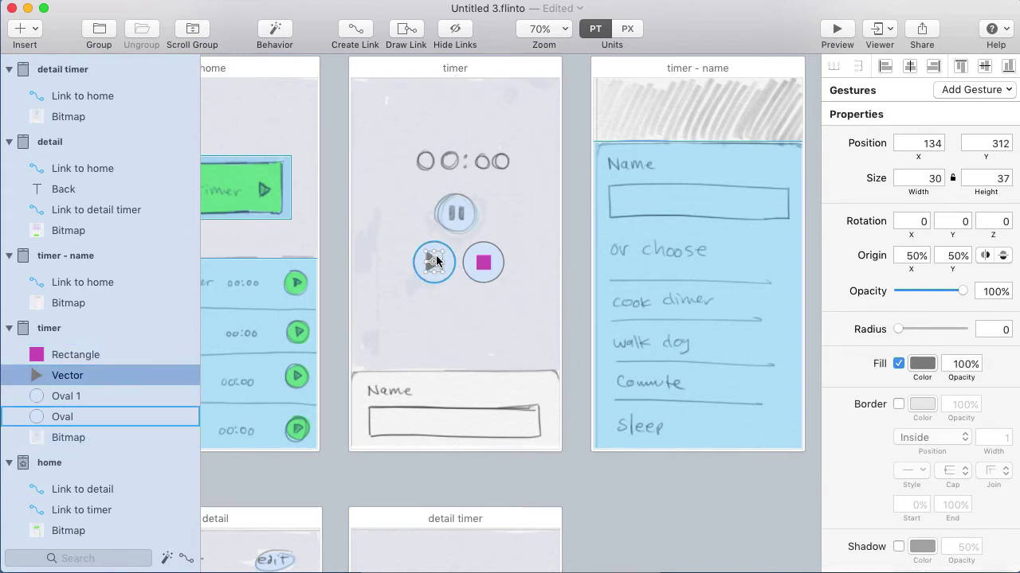
left_click(483, 264)
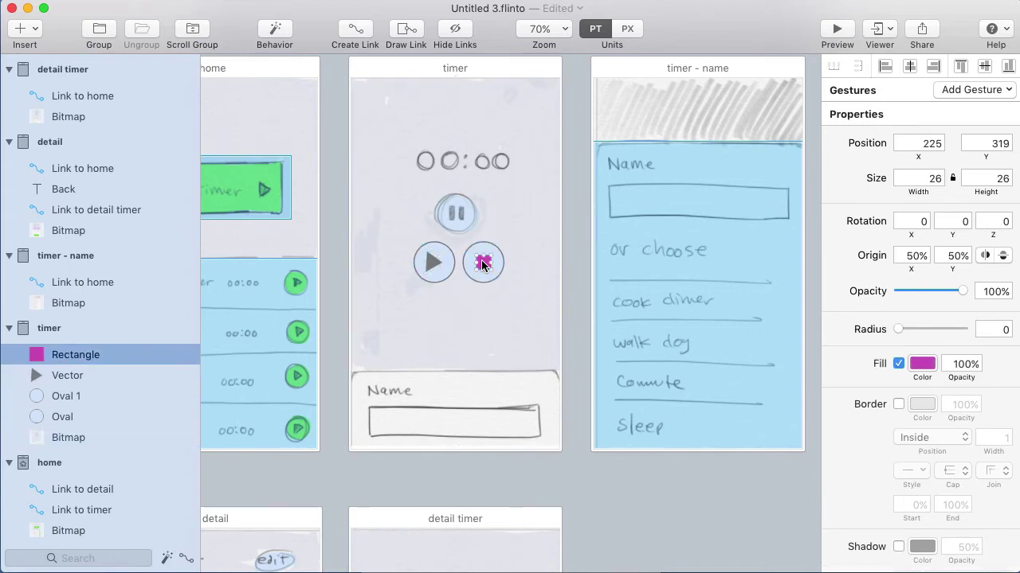
left_click(512, 232)
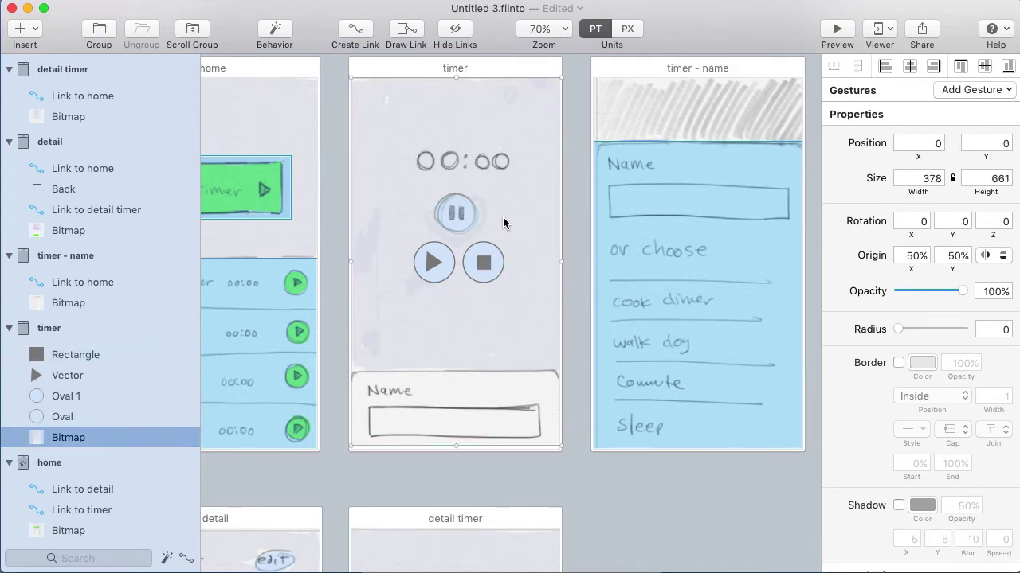
Group the play triangle with its circle, and the stop square with its circle, as two separate button groups.
left_click(435, 257)
left_click(440, 248, "shift")
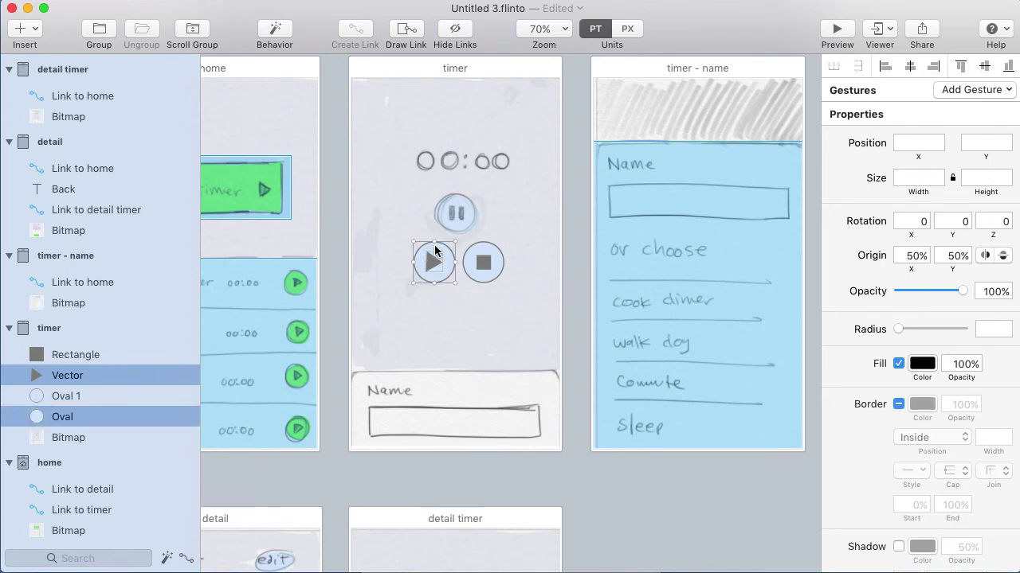
key("super+g")
left_click(483, 263)
left_click(489, 248, "shift")
key("super+g")
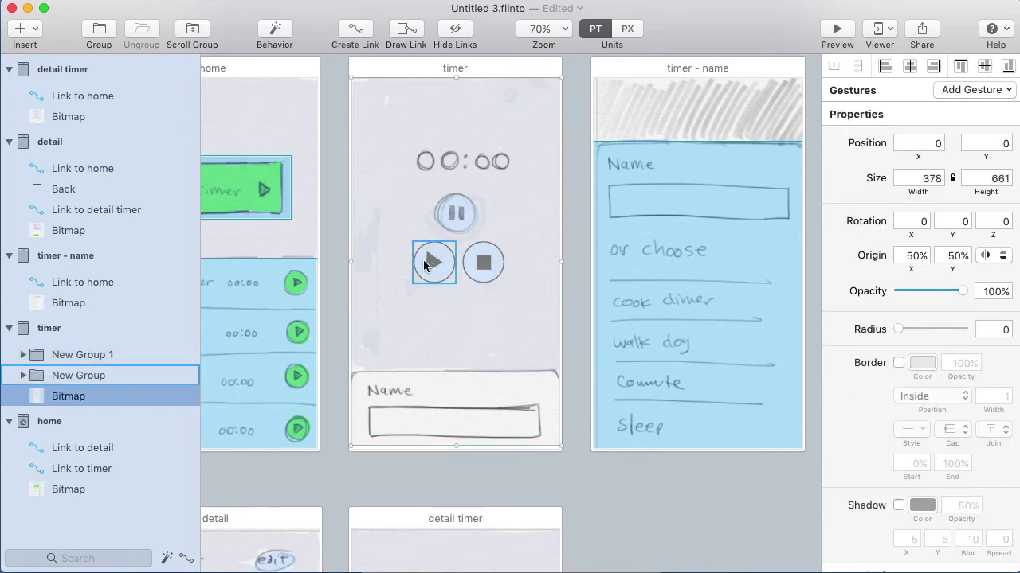
Move the play and stop button groups to either side of the pause button on the timer screen.
left_click_drag(434, 263, 426, 220)
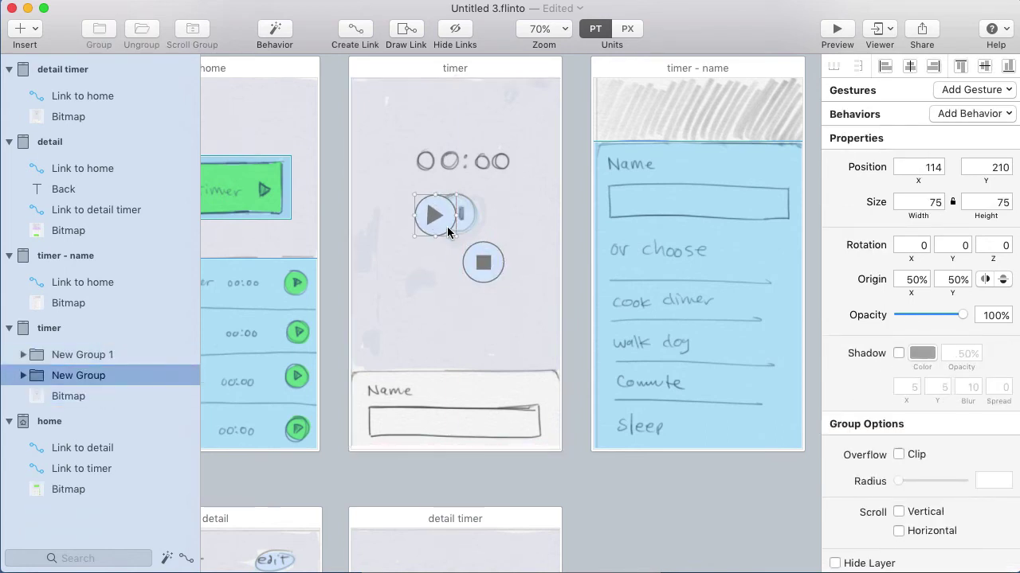
left_click_drag(478, 261, 409, 222)
left_click_drag(499, 216, 507, 216)
left_click_drag(407, 223, 406, 223)
left_click(432, 196)
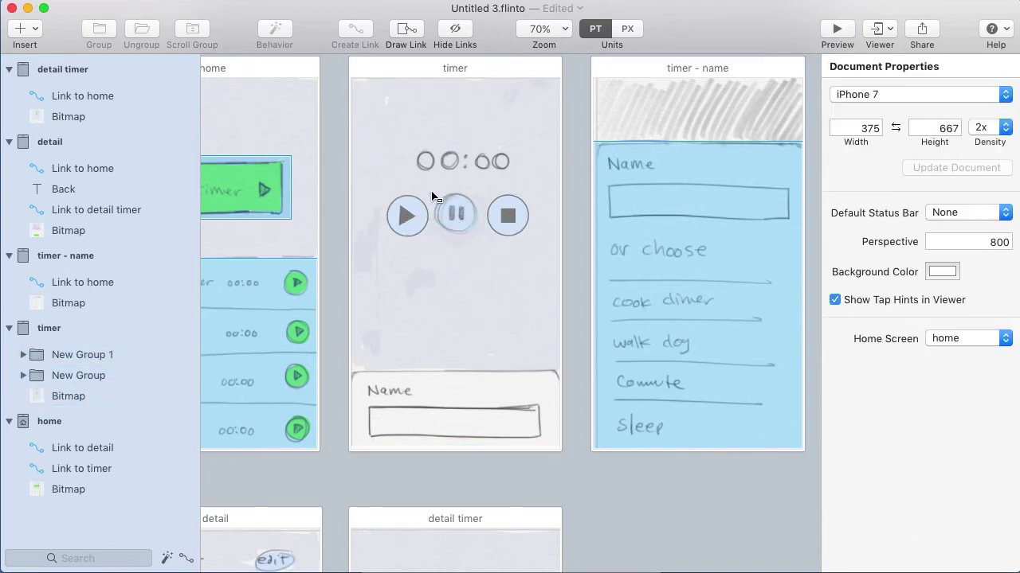
Draw a rectangle about 101 × 87 covering the pause button and fill it with the sampled screen background colour.
key("r")
left_click_drag(430, 189, 486, 238)
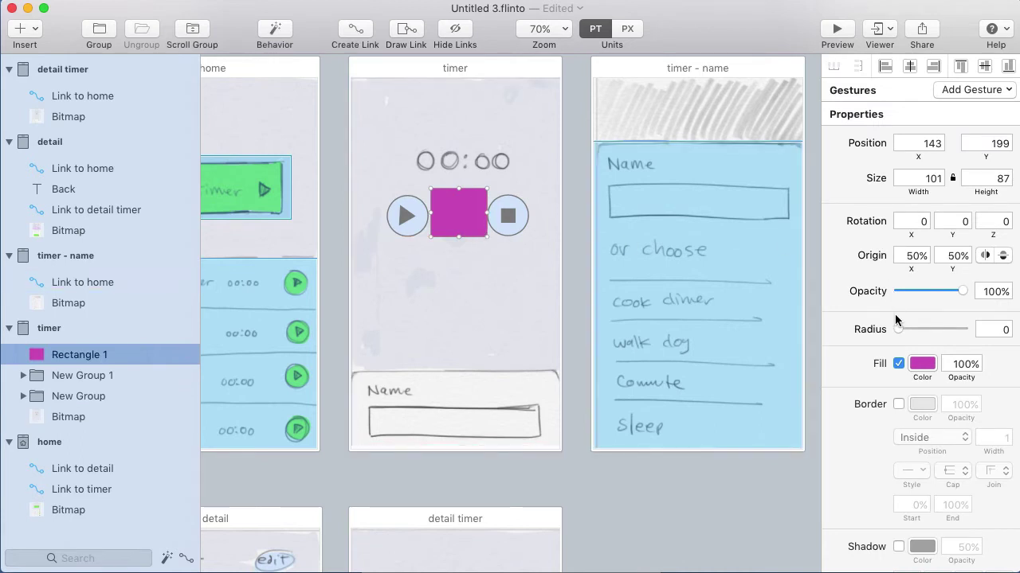
left_click(918, 364)
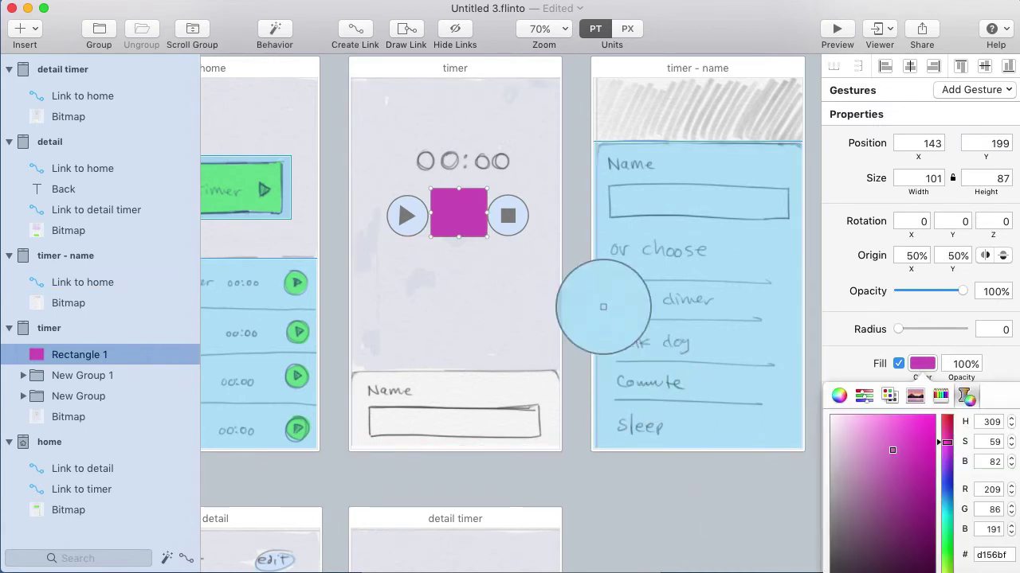
left_click(491, 185)
left_click(539, 151)
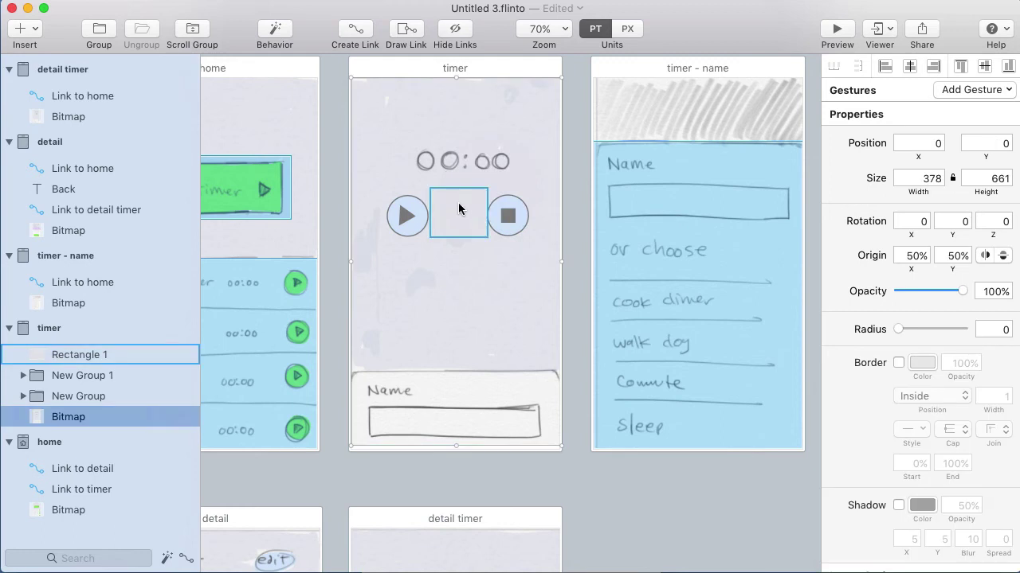
Set the covering rectangle's opacity to 0% and match its fill to the background around the pause button.
left_click(462, 208)
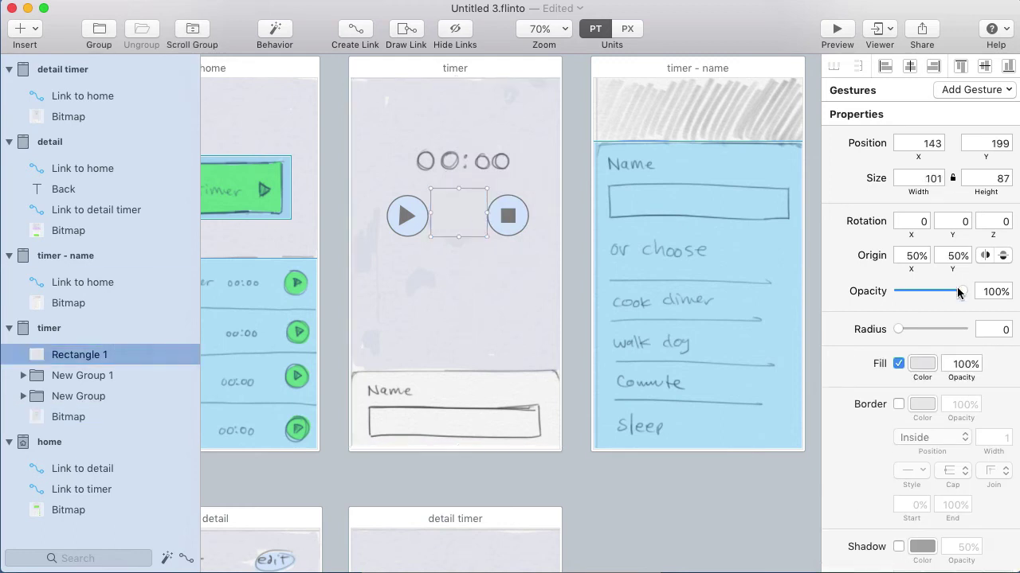
left_click_drag(959, 290, 858, 297)
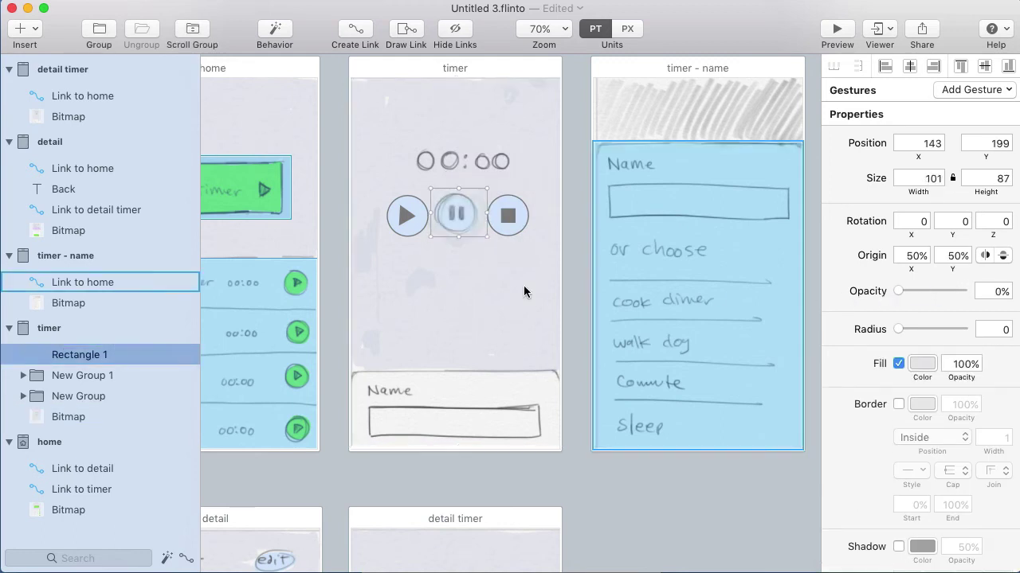
left_click(449, 215)
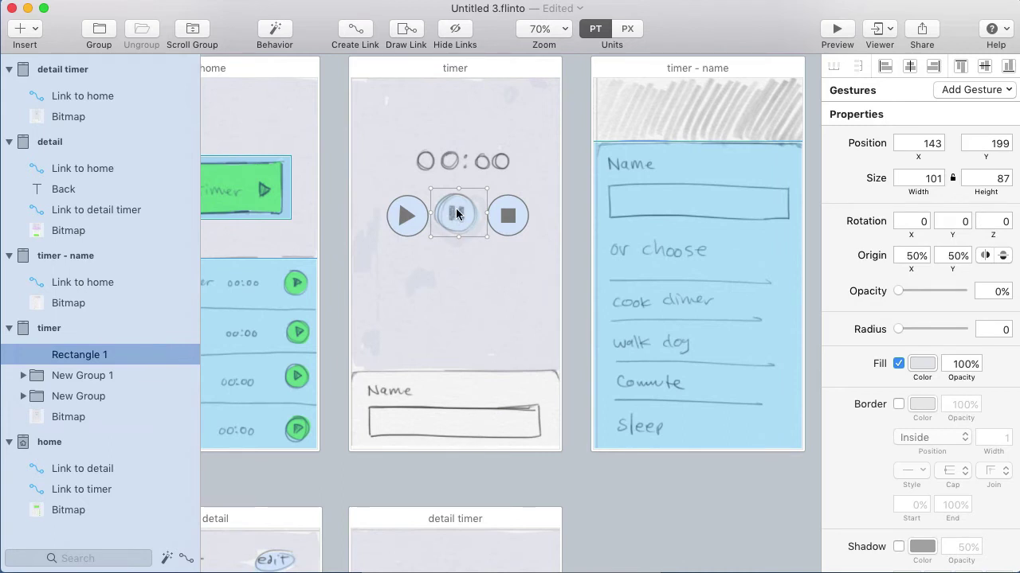
Move the play and stop groups side by side over the pause button, at about X 119 and 194, and set both opacities to 0%.
left_click_drag(503, 216, 475, 215)
left_click_drag(407, 216, 437, 214)
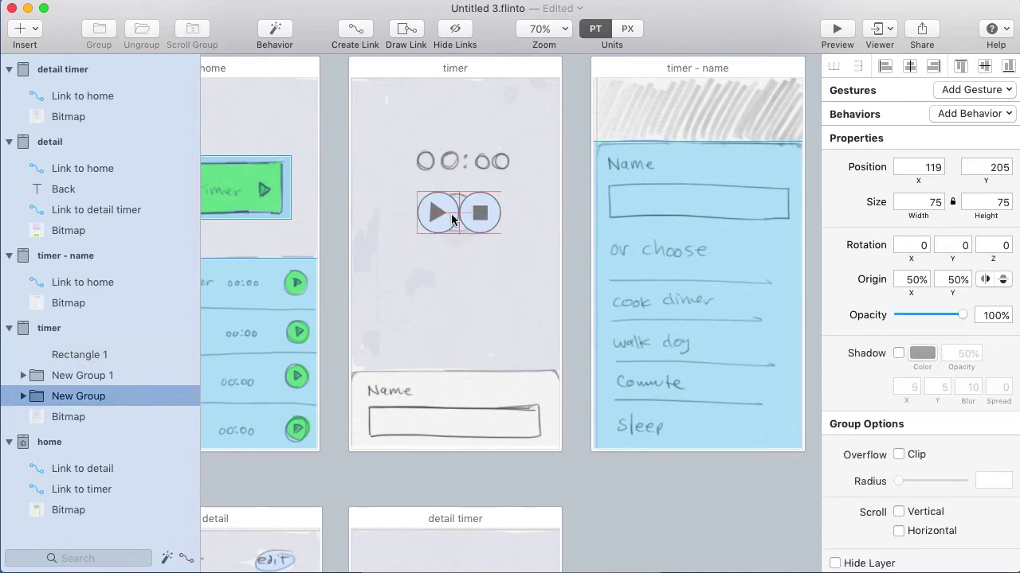
left_click(458, 214, "shift")
left_click(479, 214)
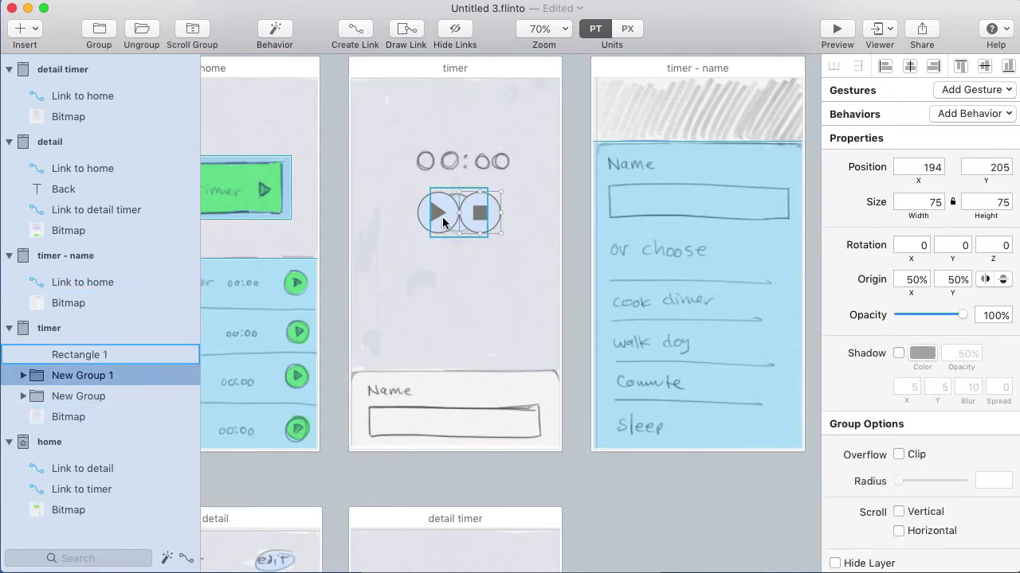
left_click(437, 214, "shift")
left_click_drag(958, 317, 832, 309)
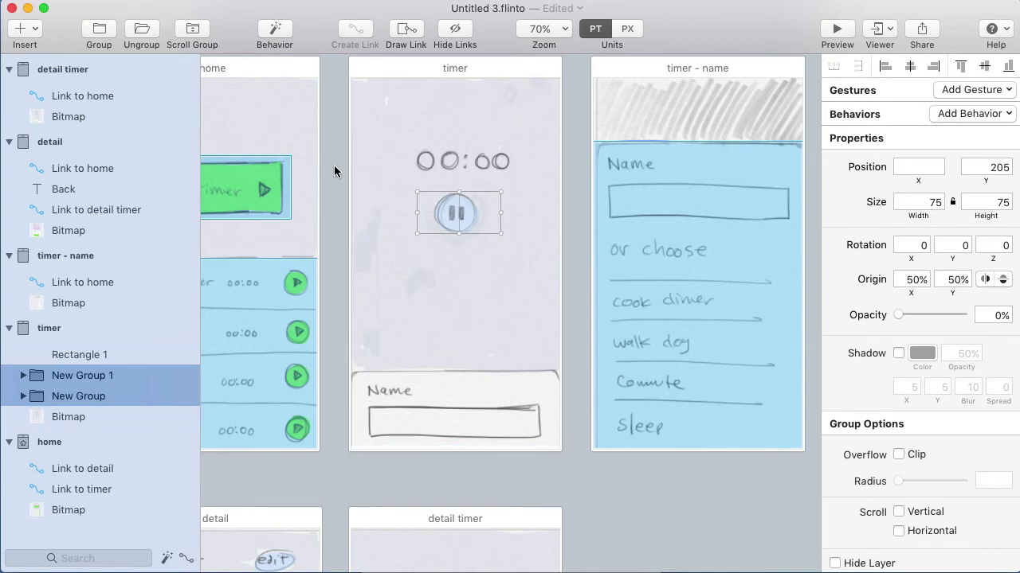
Create a behavior from all the timer screen's layers and add a second state to it.
left_click_drag(337, 166, 535, 255)
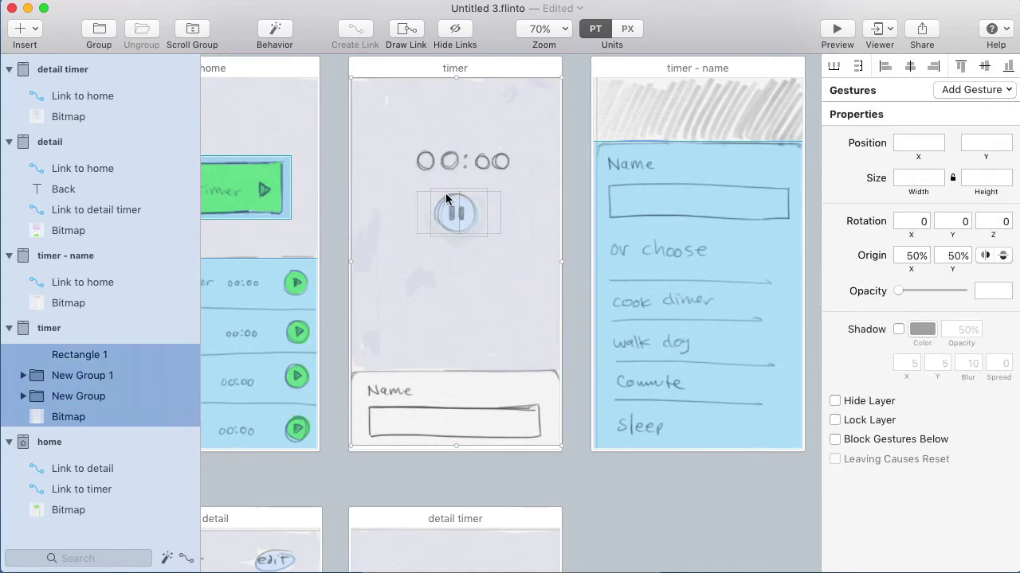
left_click(276, 32)
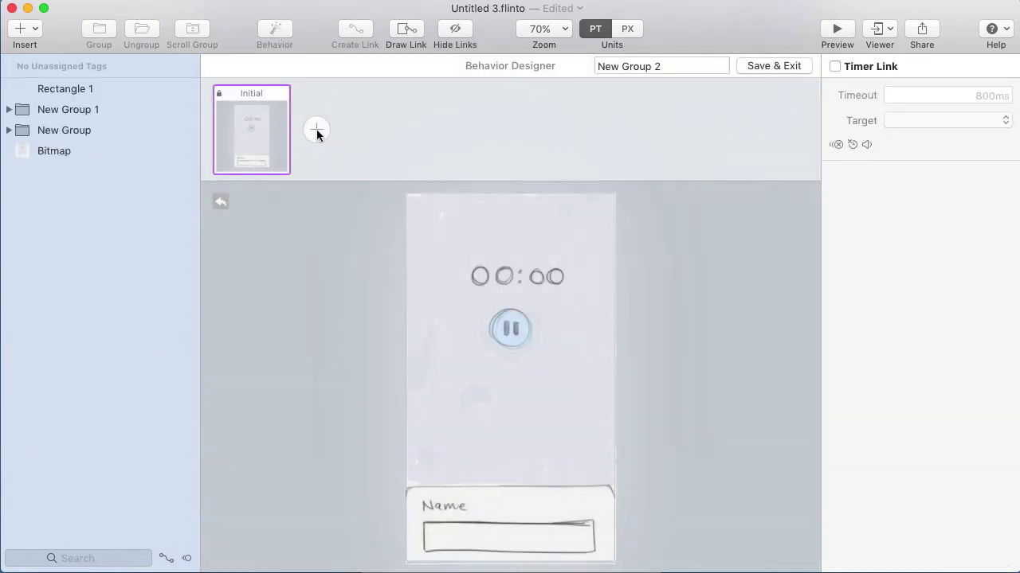
left_click(316, 129)
Set the covering rectangle's opacity to 100% in the new state.
left_click(507, 320)
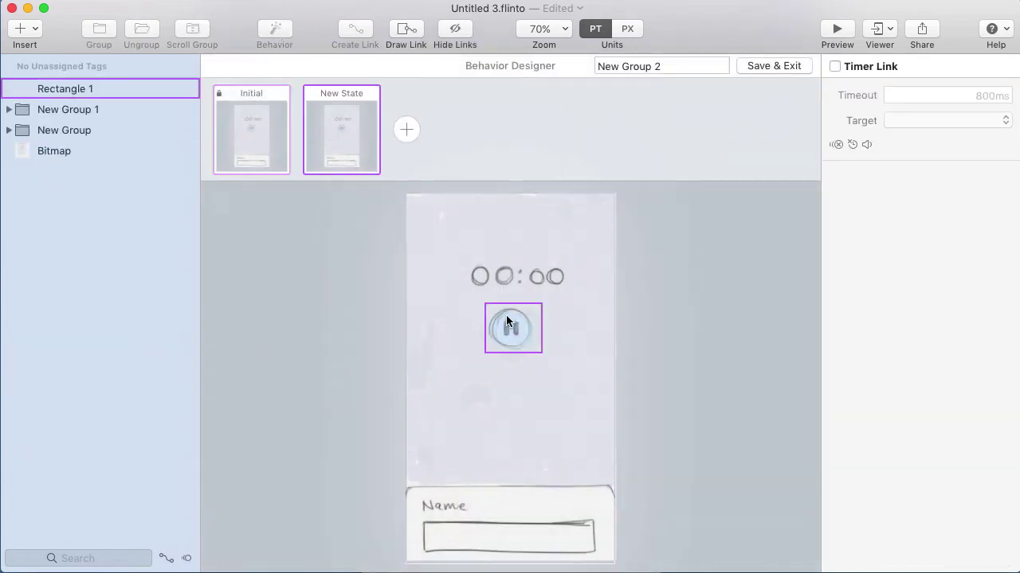
left_click(510, 306)
left_click_drag(899, 317, 967, 318)
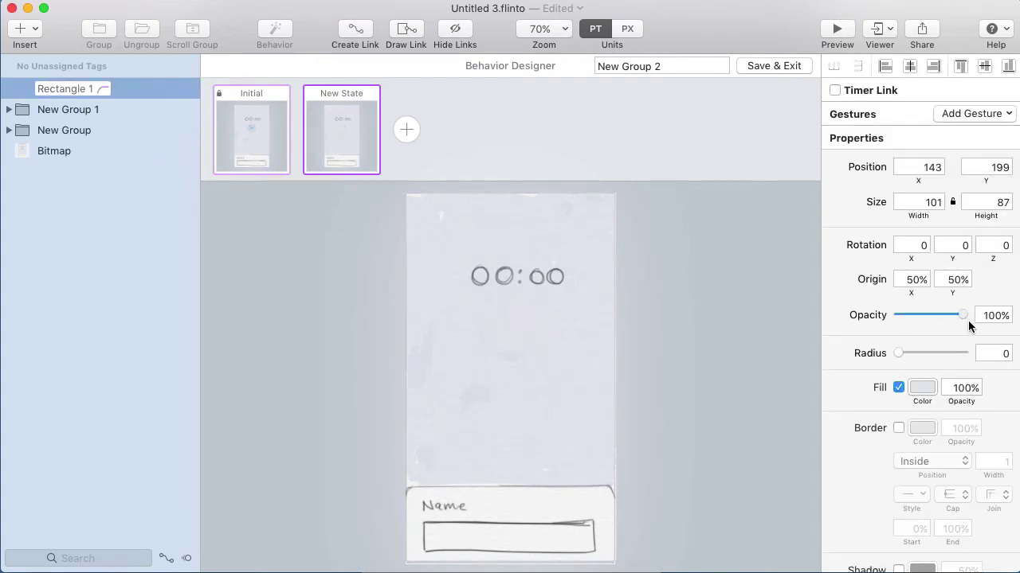
Spread the play and stop groups apart in the new state, stop at about X 244, and set both opacities to 100%.
left_click(478, 328)
left_click_drag(476, 333, 443, 328)
left_click_drag(546, 329, 574, 334)
left_click(471, 329, "shift")
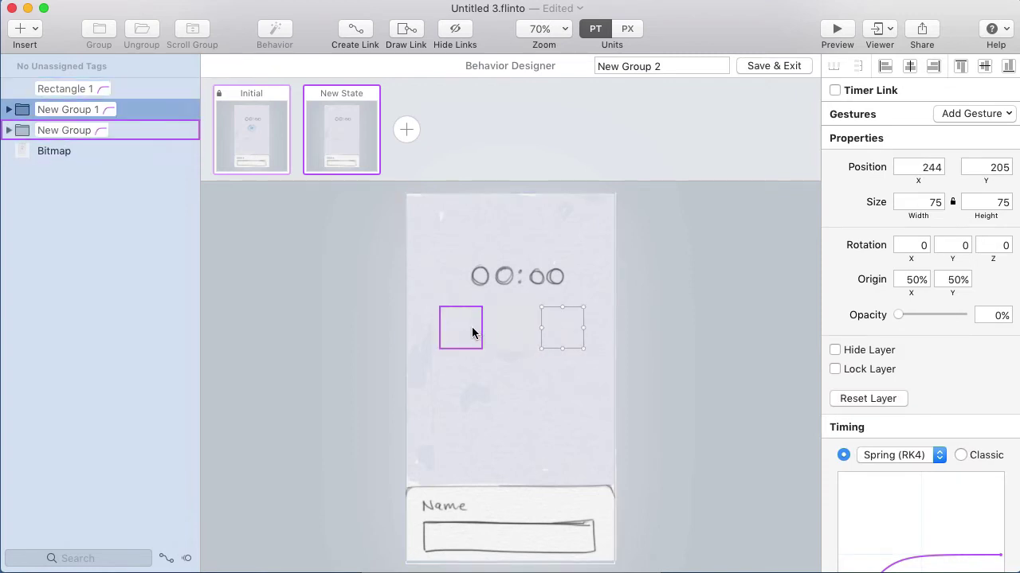
left_click_drag(899, 317, 966, 316)
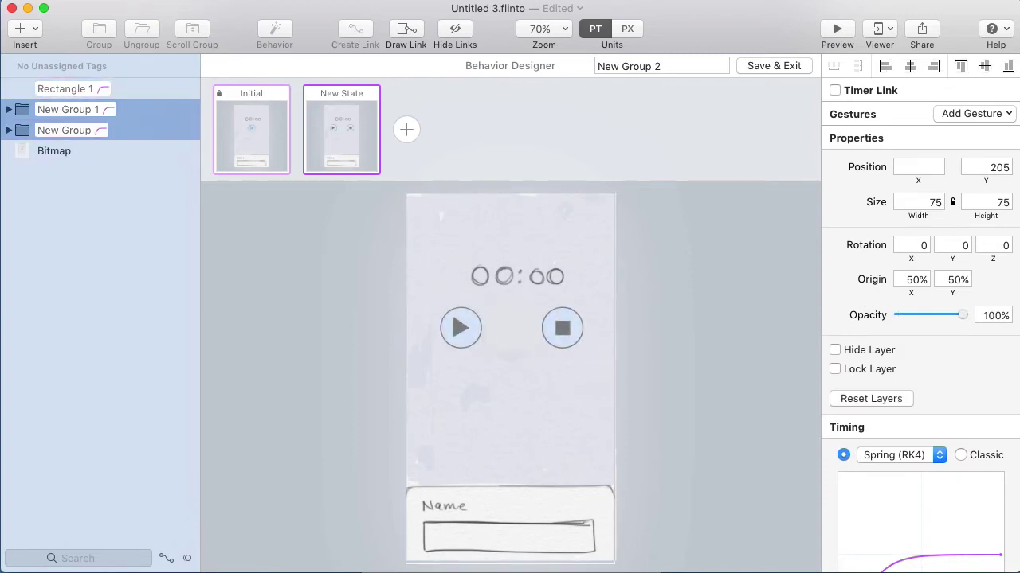
Bring the play and stop buttons slightly closer together in the new state, then save and exit the behavior.
left_click(490, 318)
left_click_drag(470, 329, 482, 327)
left_click(535, 330)
left_click_drag(559, 328, 543, 328)
left_click(777, 67)
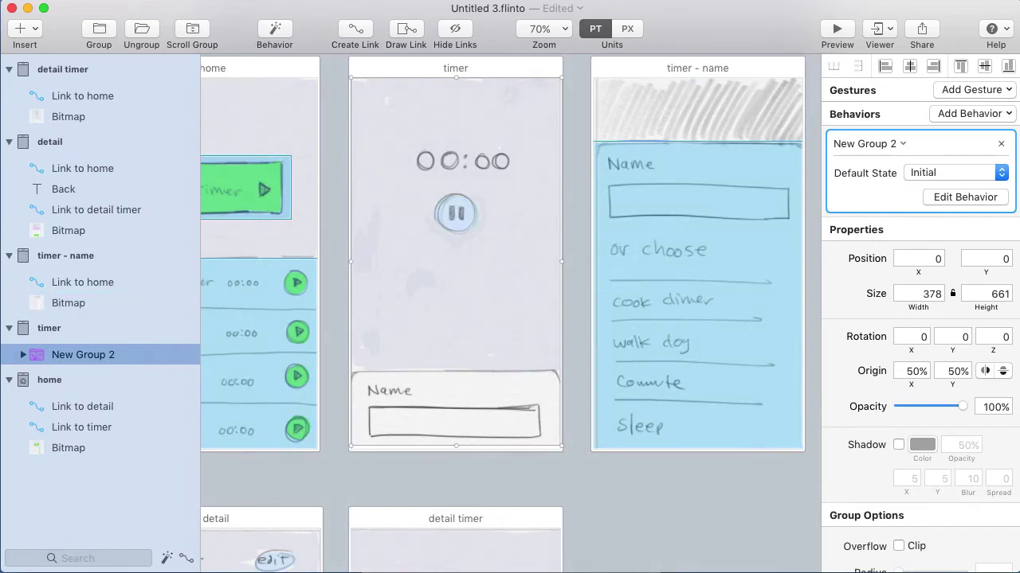
Reorder the timer group's layers so the play and stop groups sit above the covering rectangle.
left_click(23, 356)
left_click(84, 396)
left_click(83, 416, "shift")
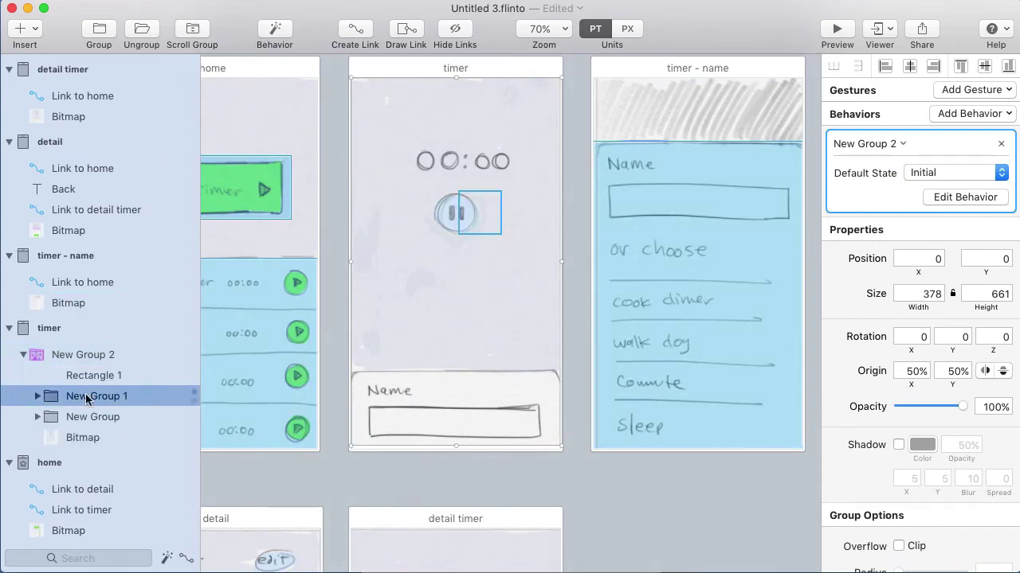
left_click_drag(84, 400, 86, 366)
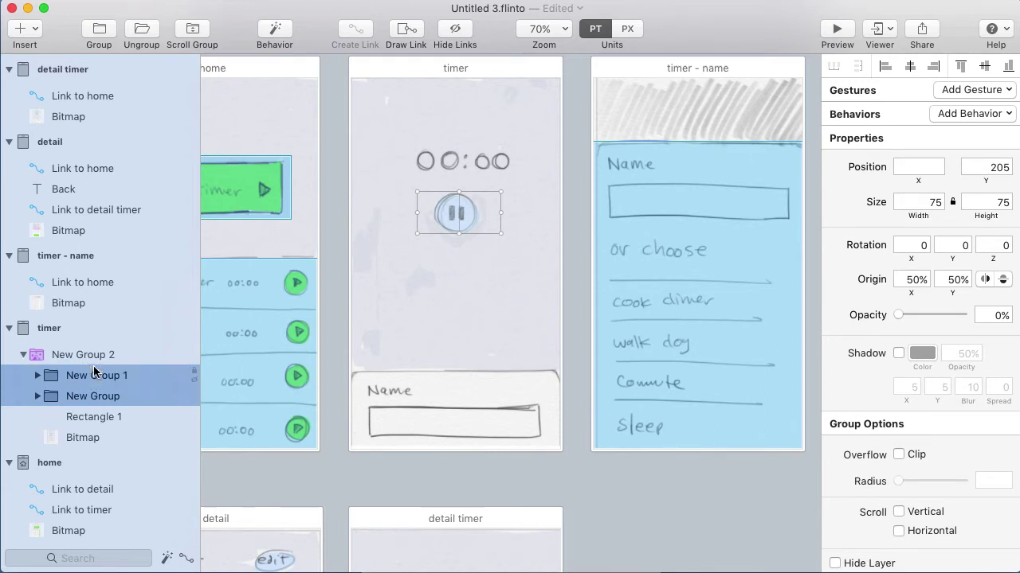
Reopen the timer group's behavior and compare its Initial and New State.
left_click(84, 354)
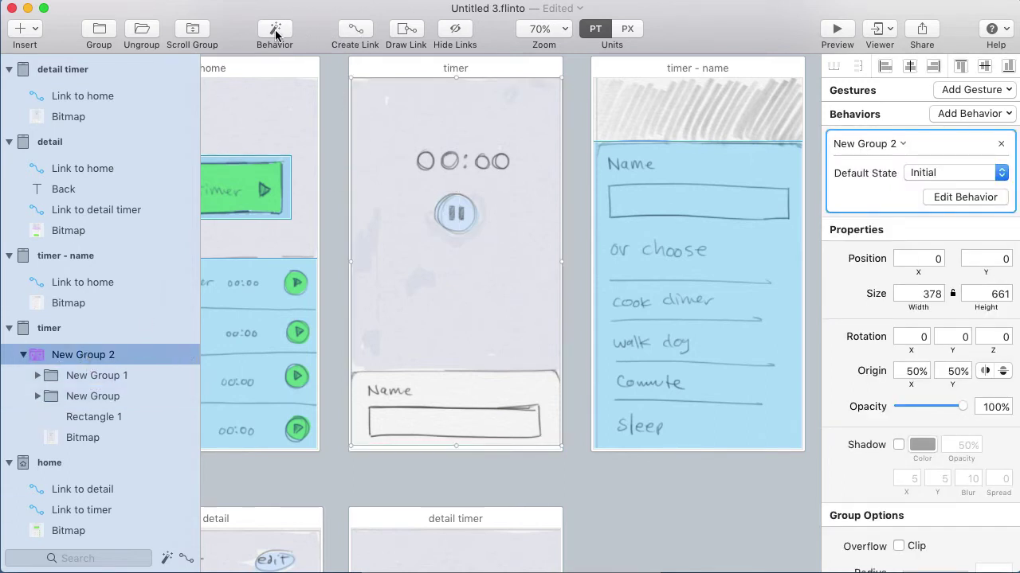
left_click(276, 34)
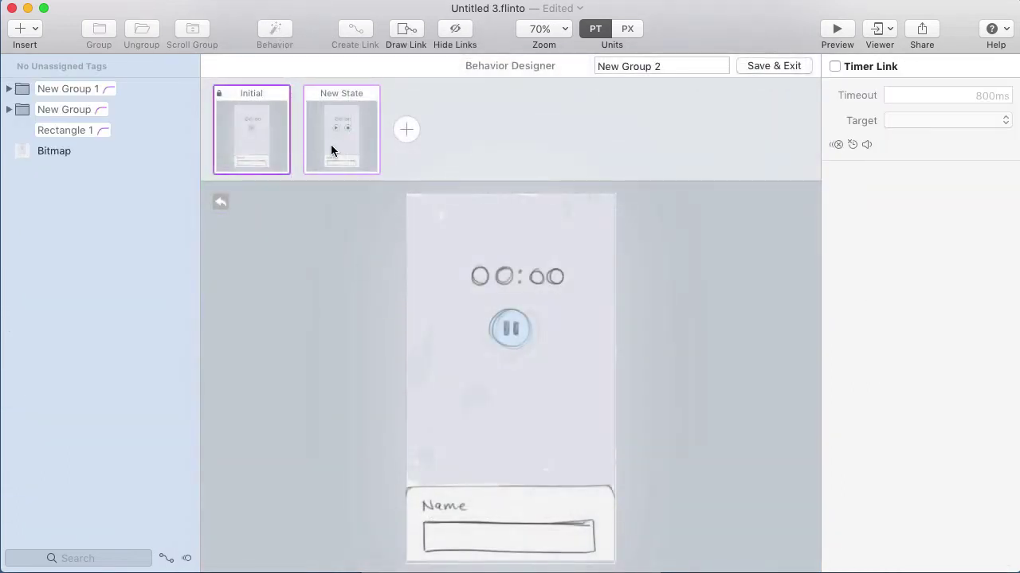
left_click(331, 150)
left_click(243, 135)
left_click(342, 134)
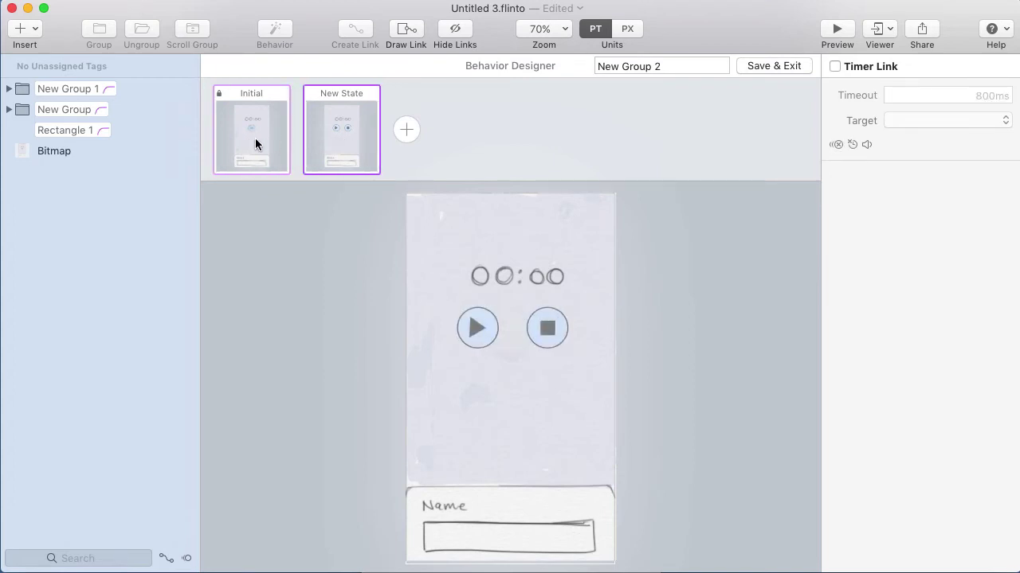
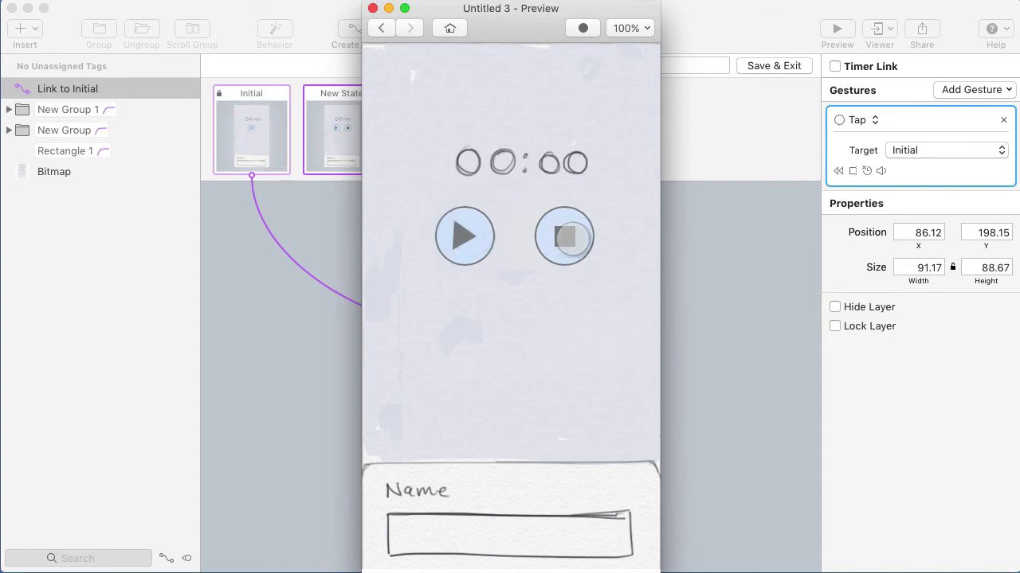
Rename the behavior as Pause, then save and exit the Behavior Designer.
left_click(712, 257)
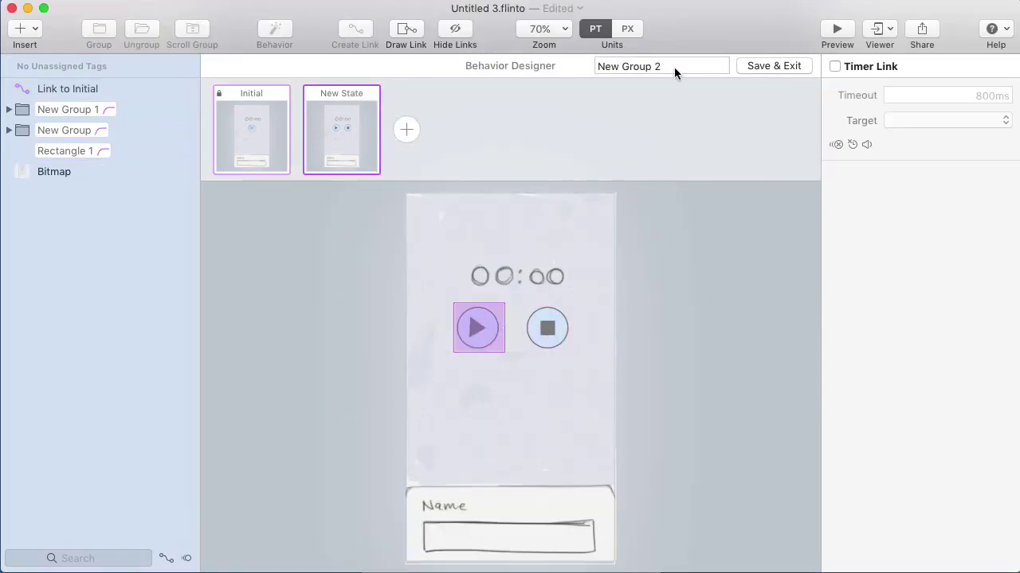
left_click_drag(674, 67, 548, 64)
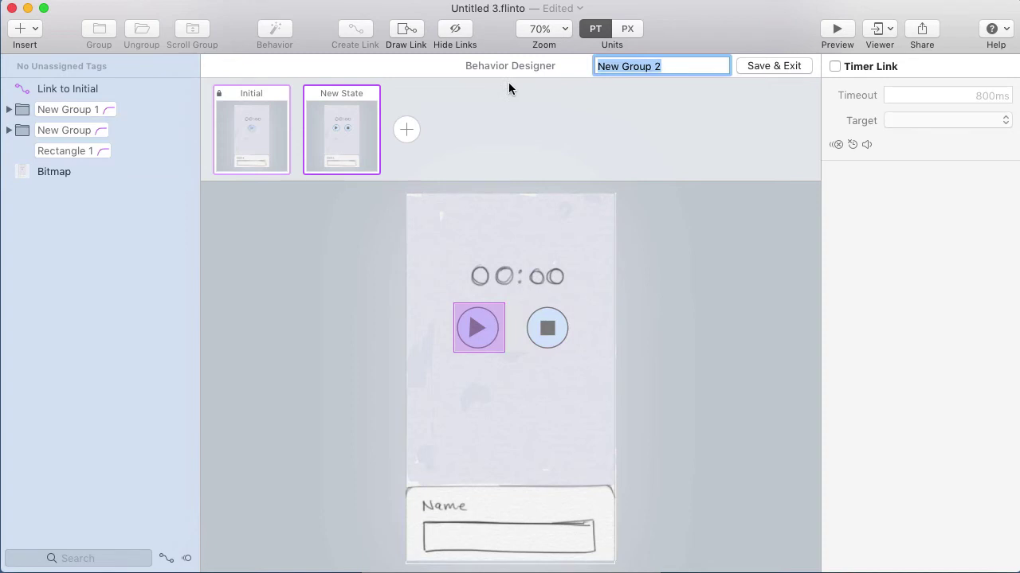
type("Pause")
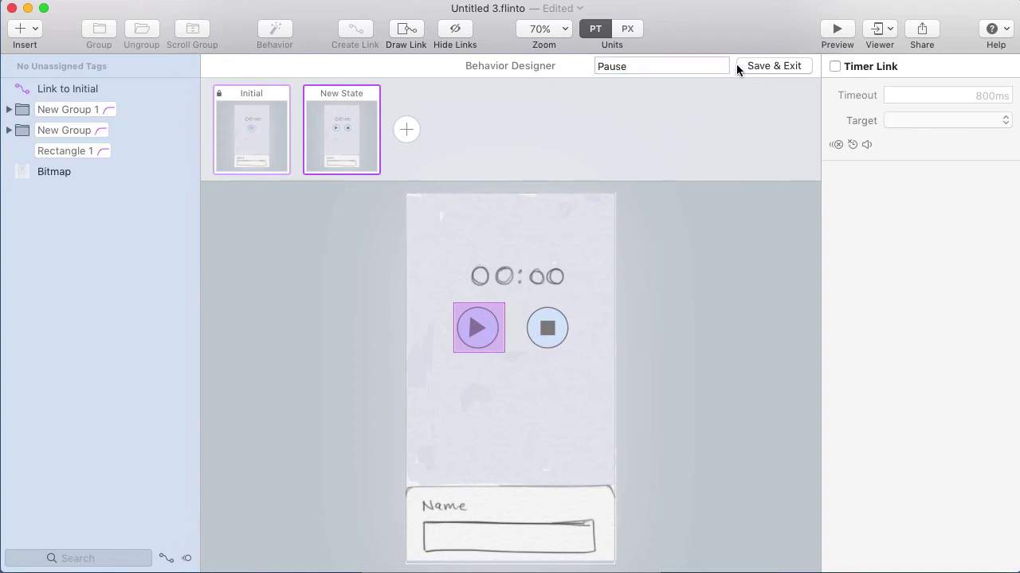
left_click(737, 68)
left_click(574, 196)
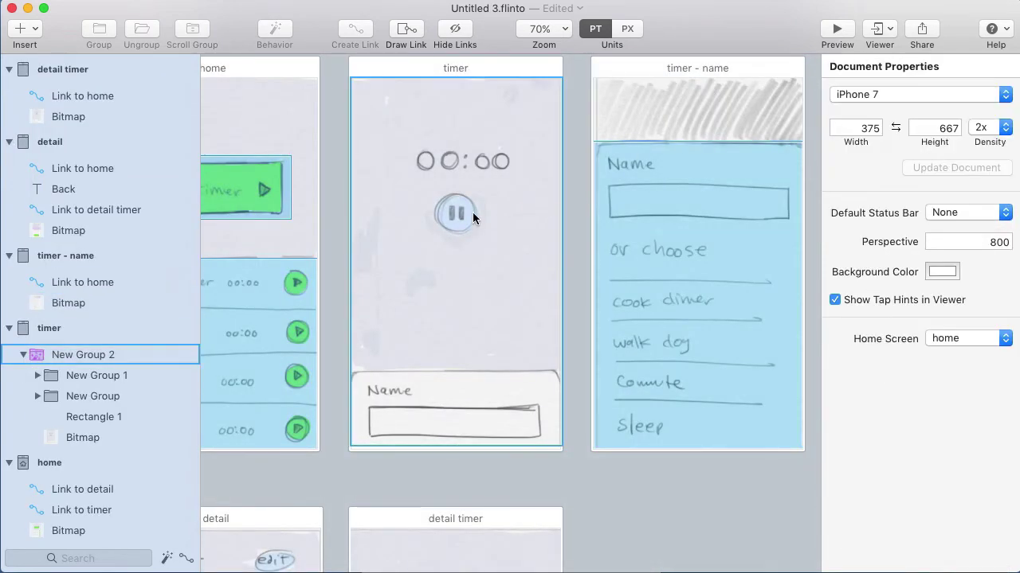
Set the default state of the timer group's Pause behavior to New State.
left_click(472, 213)
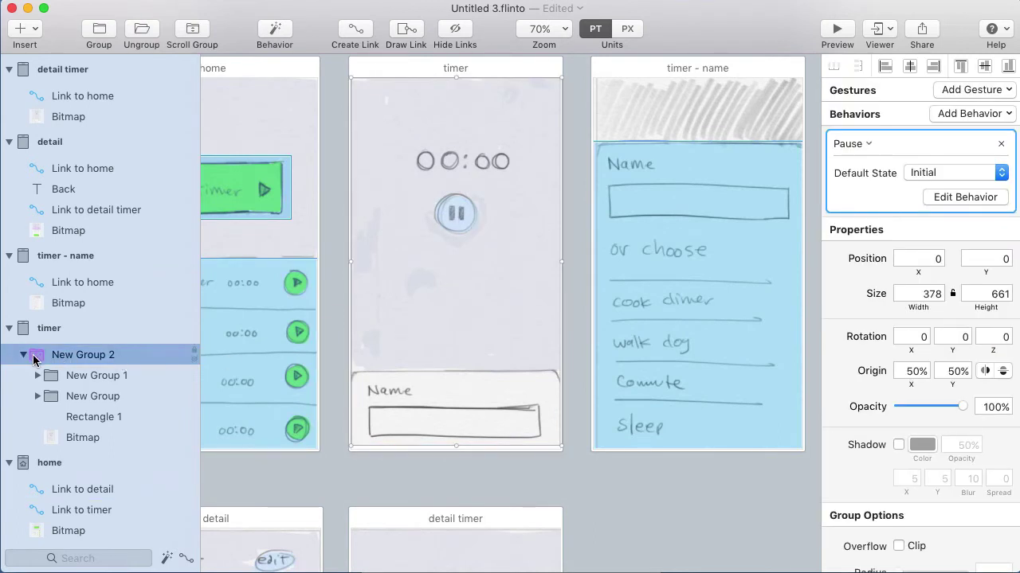
left_click(937, 175)
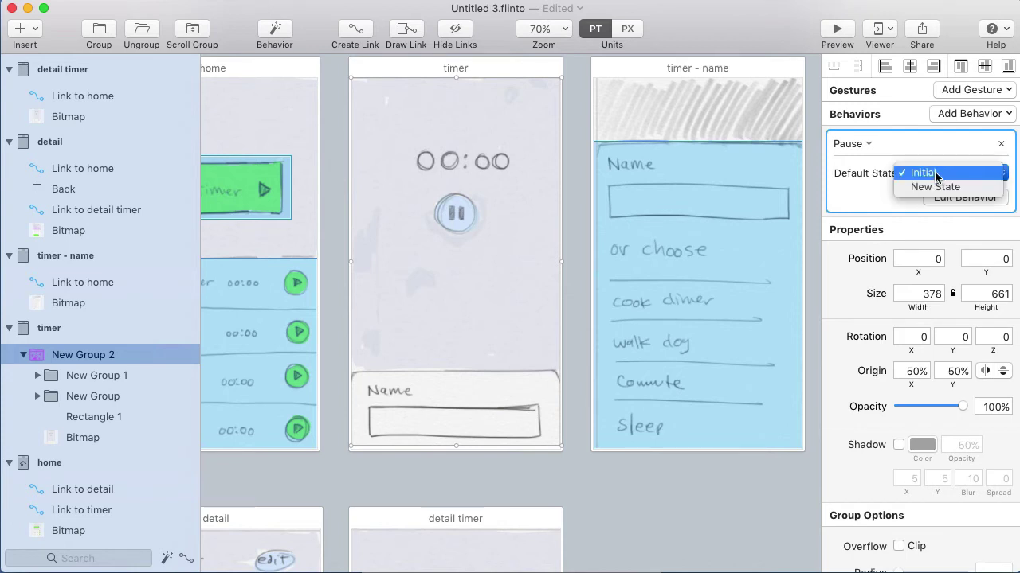
left_click(972, 188)
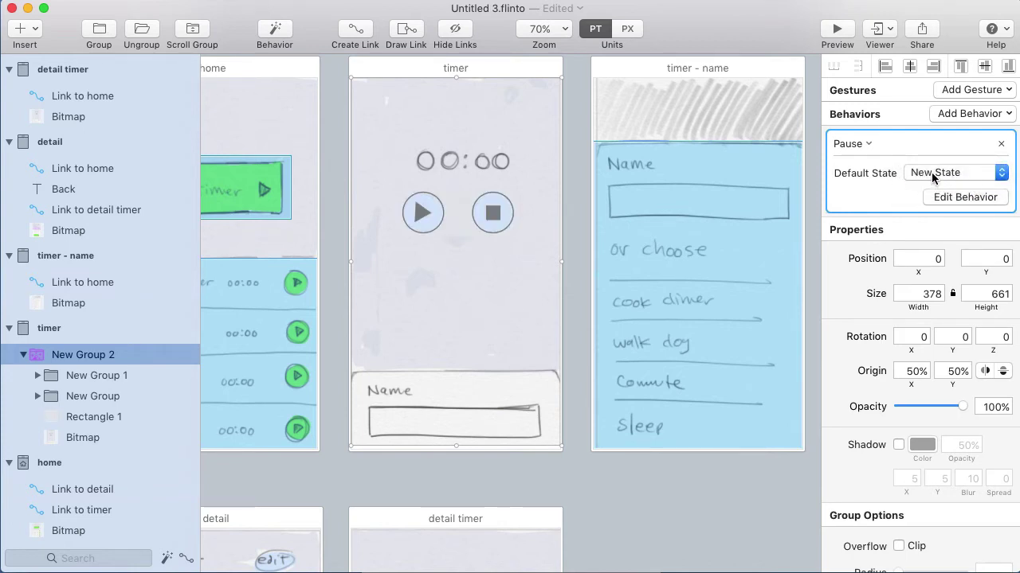
Link the stop button to the timer - name screen with a Tap gesture and no transition.
left_click(487, 210)
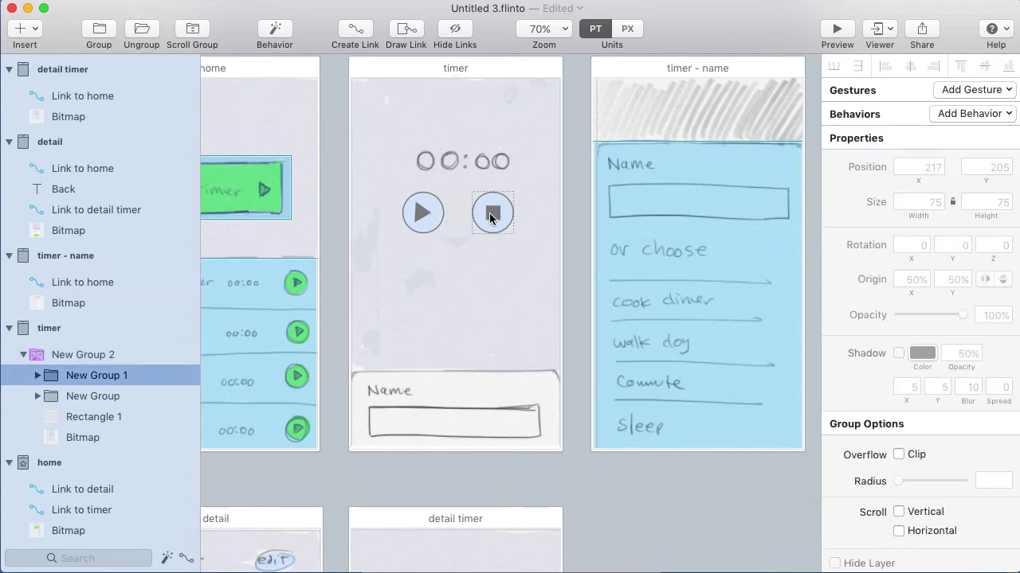
left_click(355, 32)
left_click(668, 137)
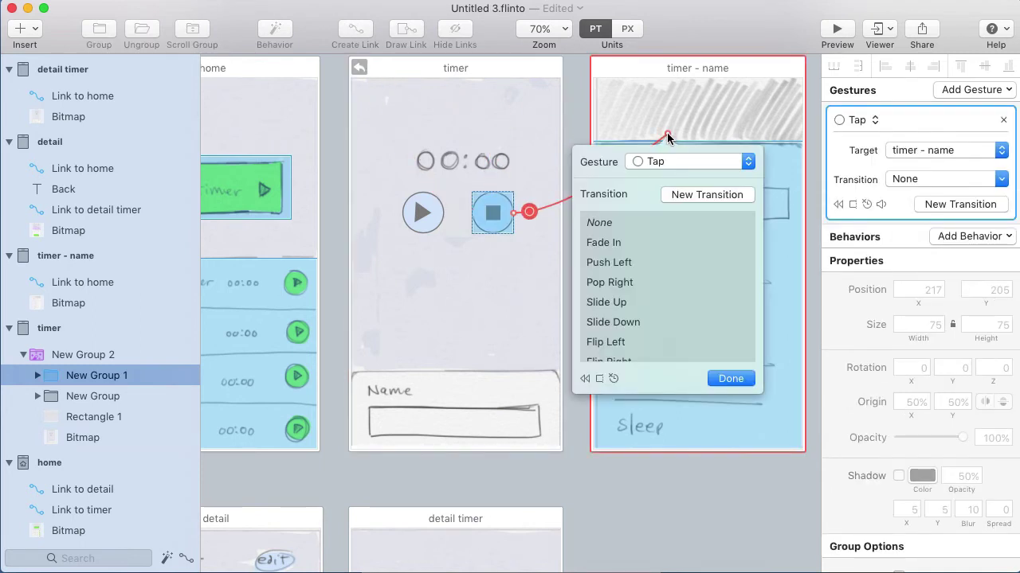
left_click(730, 378)
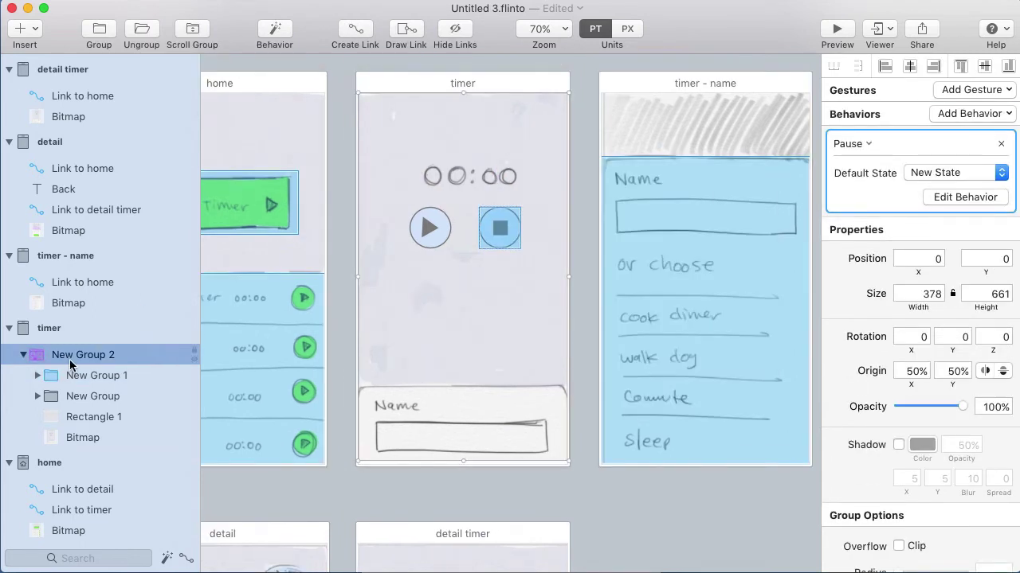
Set the default state of the timer group's Pause behavior back to Initial.
left_click(945, 181)
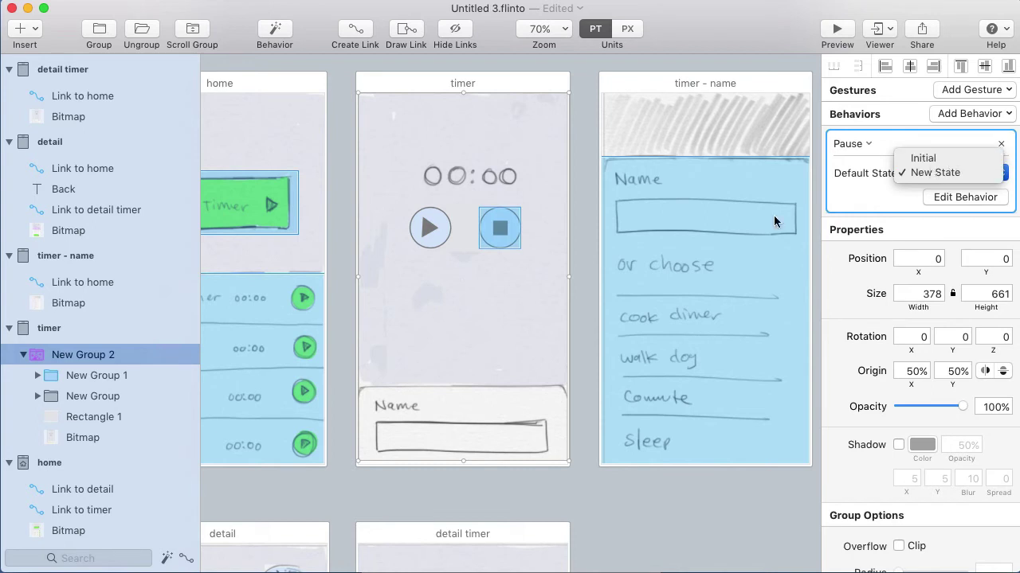
left_click(923, 158)
left_click(486, 120)
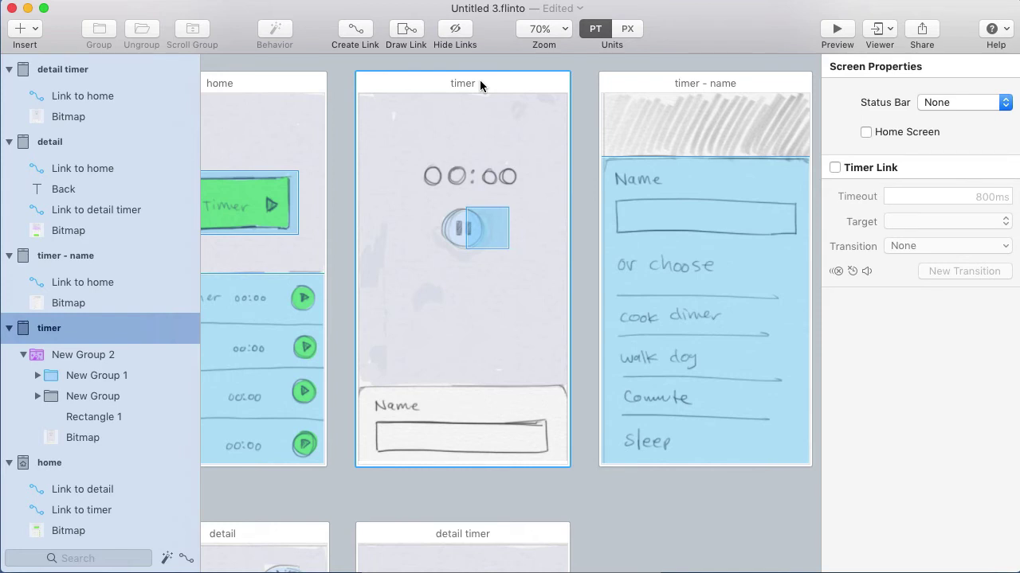
Preview the timer screen, testing the pause and stop buttons, and return to the editor.
key("super+Return")
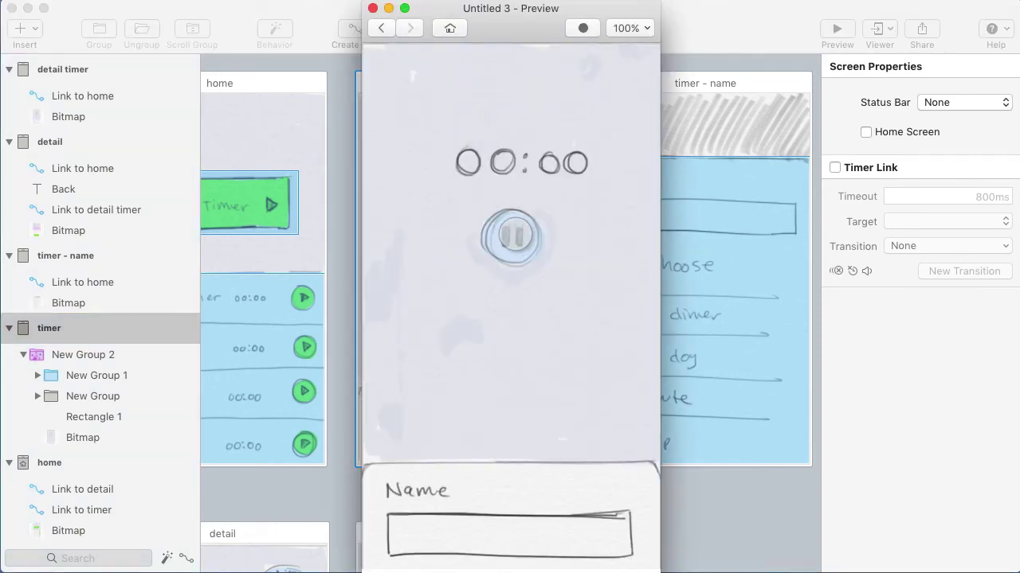
left_click(511, 236)
left_click(560, 237)
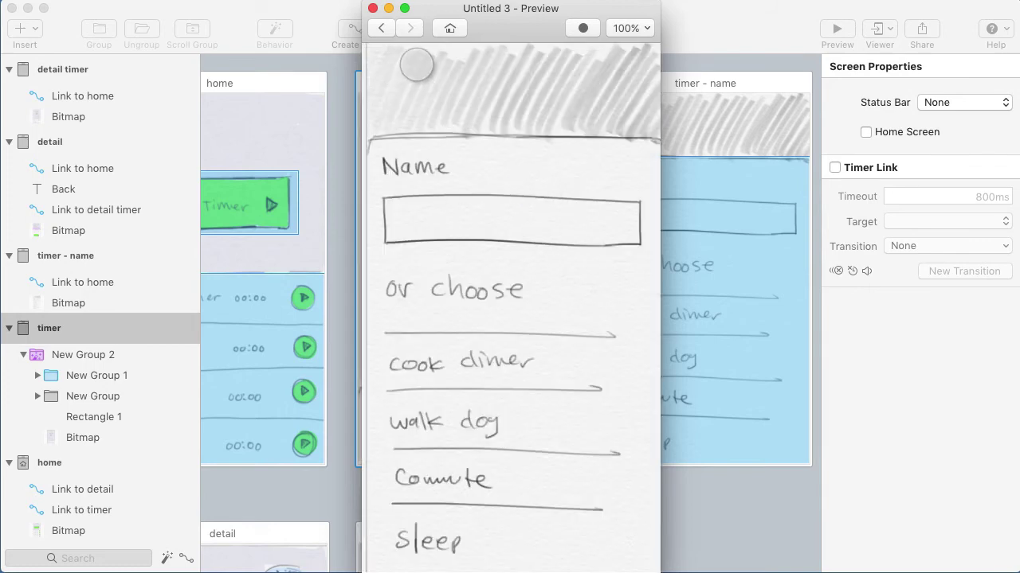
left_click(336, 94)
left_click(435, 218)
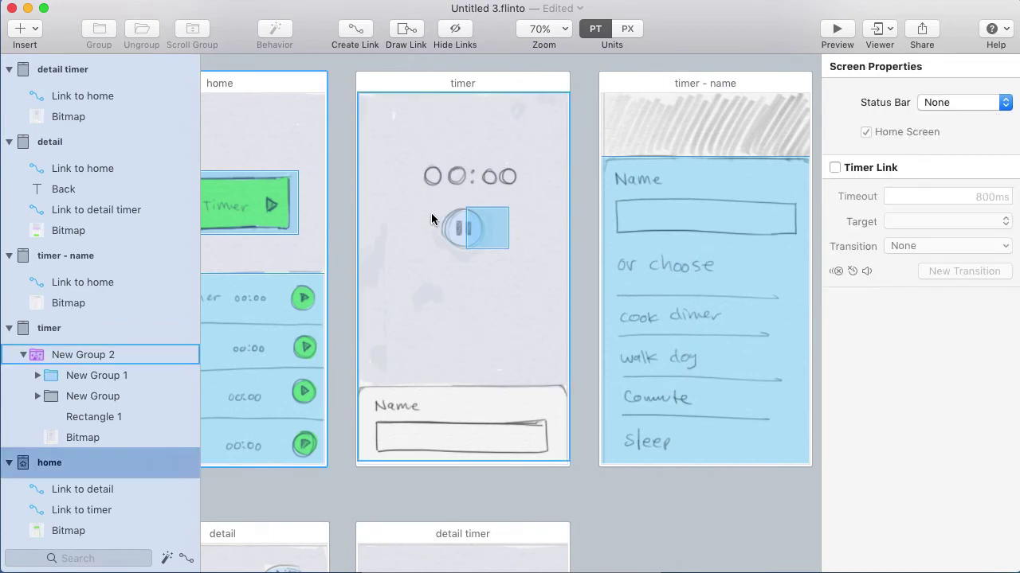
left_click(435, 218)
Delete the home link covering the pause button on the detail timer screen.
scroll(457, 319, "down", 5)
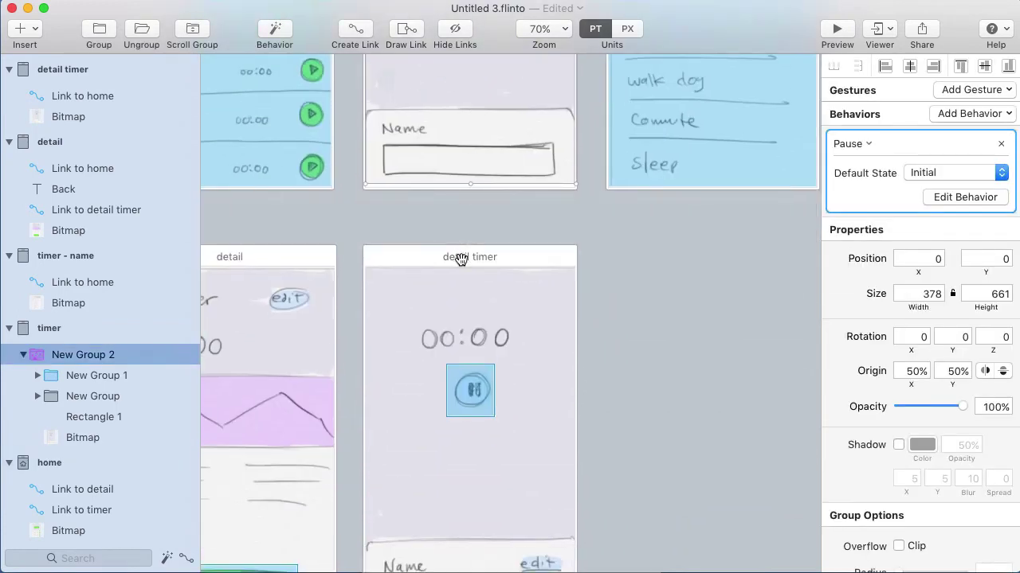
scroll(476, 199, "down", 4)
left_click(482, 134)
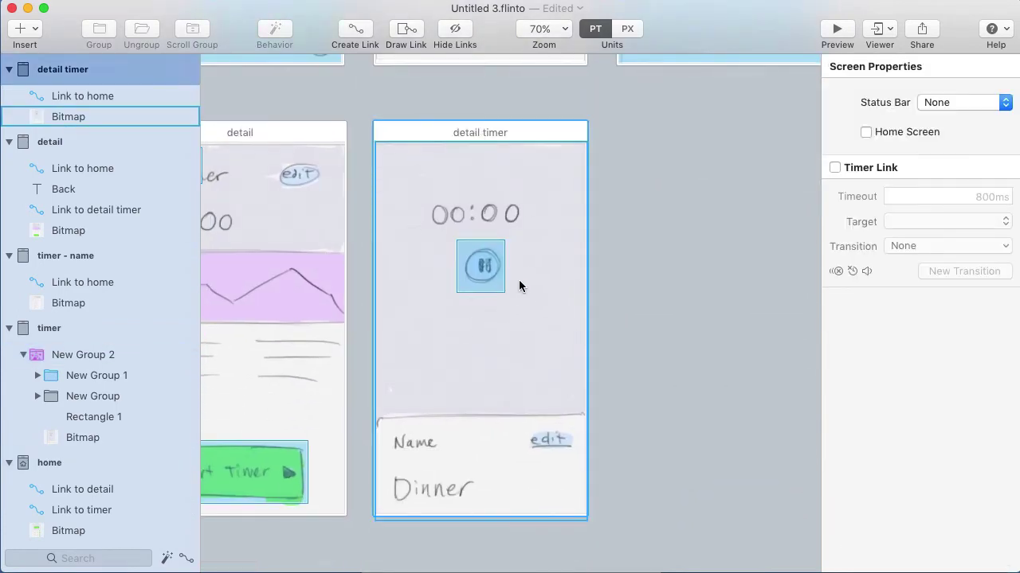
left_click(474, 271)
key("BackSpace")
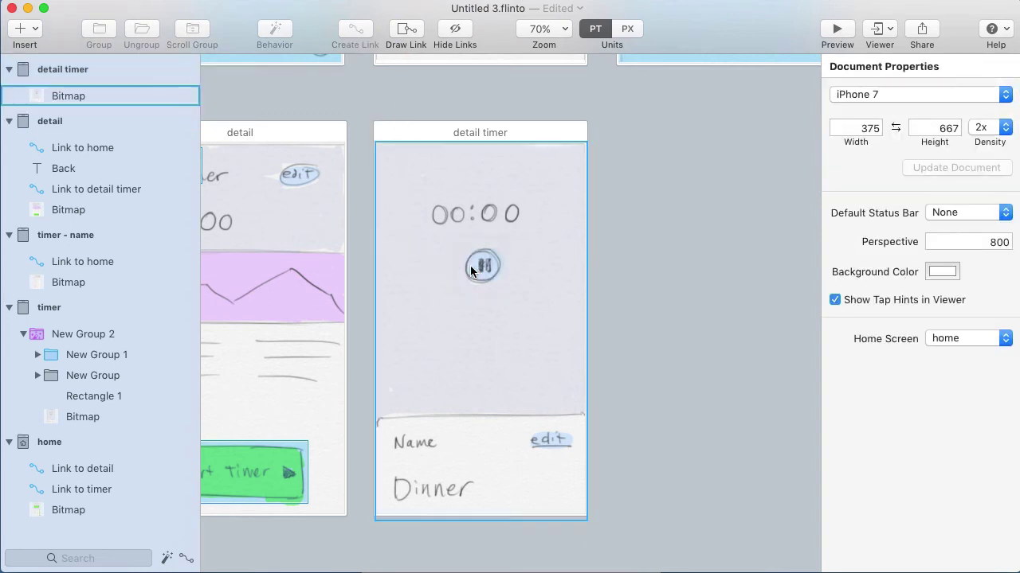
Copy New Group 1, New Group and Rectangle 1 from the timer screen and paste them into the detail timer screen.
scroll(478, 223, "up", 9)
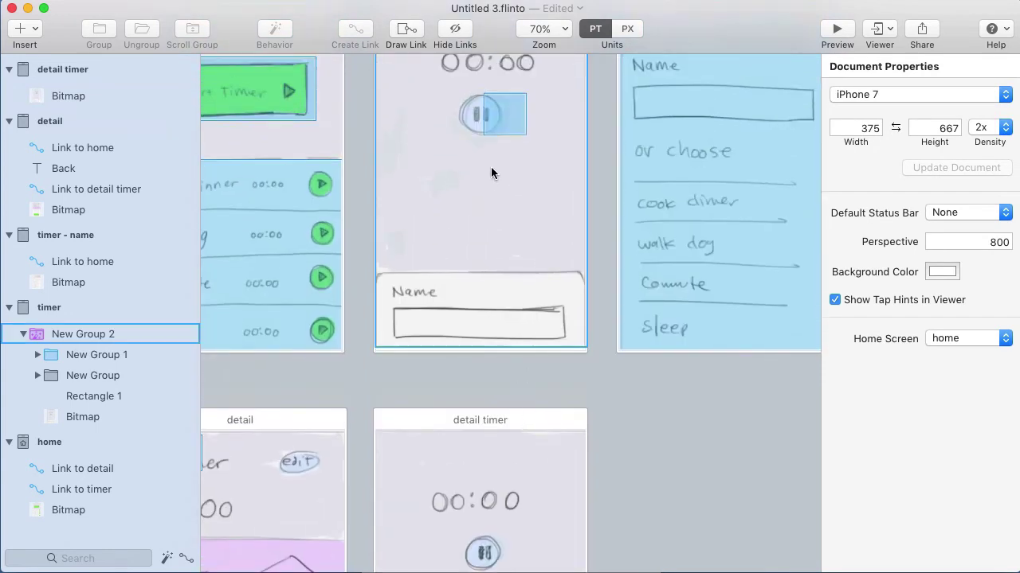
left_click(87, 359)
left_click(82, 375, "shift")
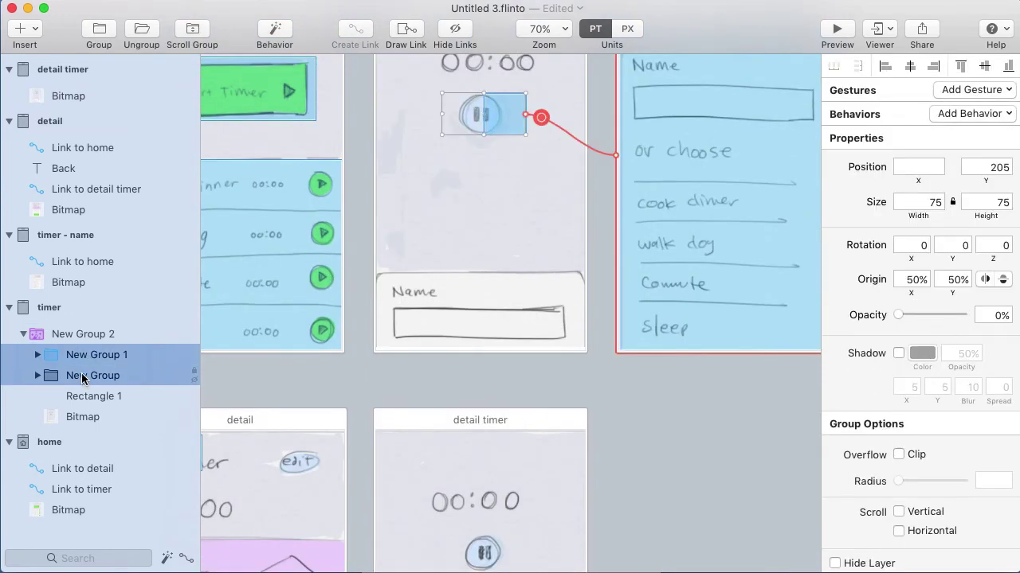
left_click(84, 396, "shift")
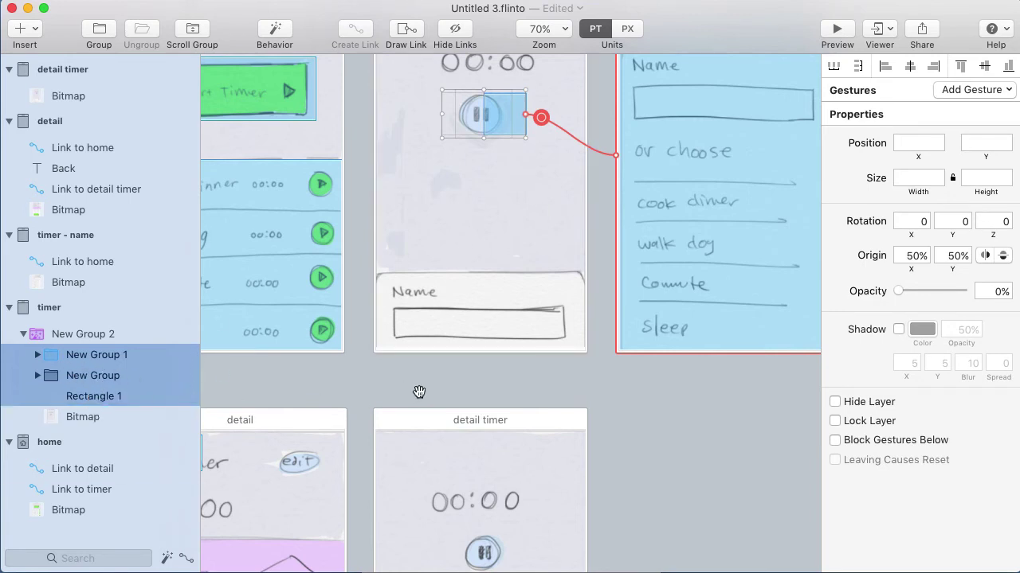
scroll(419, 393, "down", 5)
left_click(419, 157)
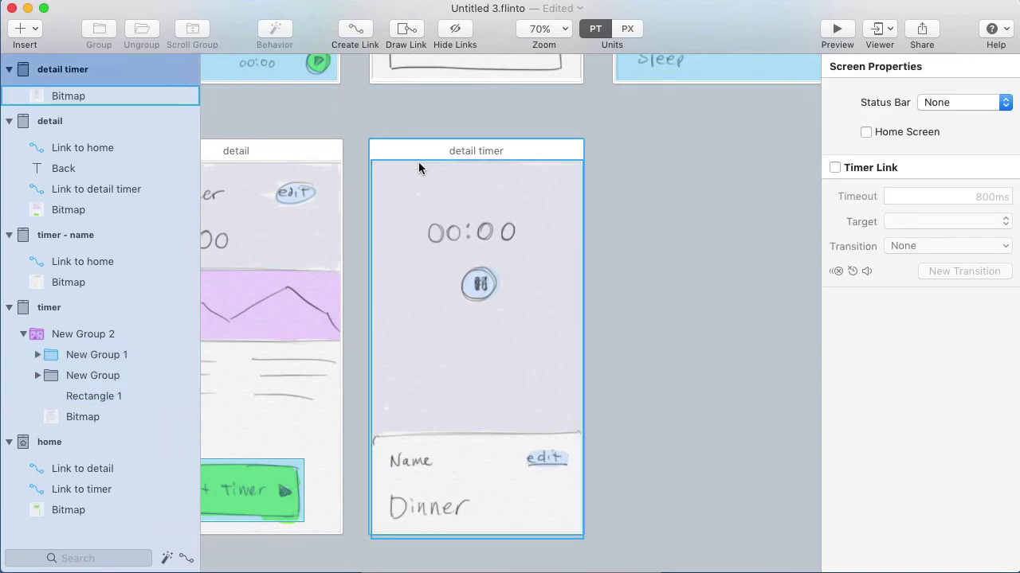
key("ctrl+v")
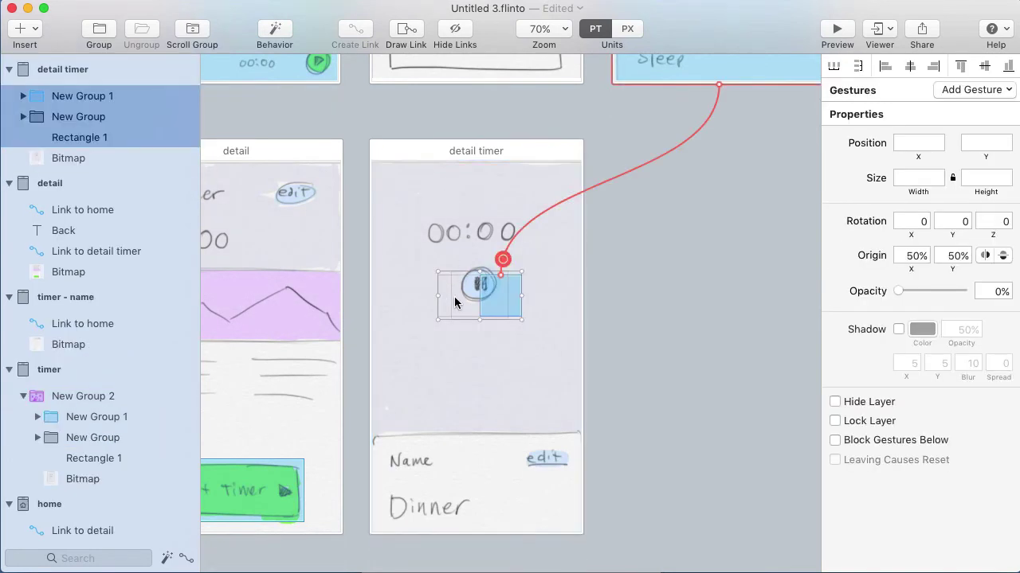
Nudge the pasted button layers up to line up with the pause button on the detail timer screen.
key("Up")
key("Up")
key("Up")
key("Up")
key("Up")
key("Up")
key("Up")
key("Up")
key("Up")
key("Up")
key("Up")
key("Up")
key("Up")
key("Up")
key("Up")
key("Up")
key("Up")
key("Up")
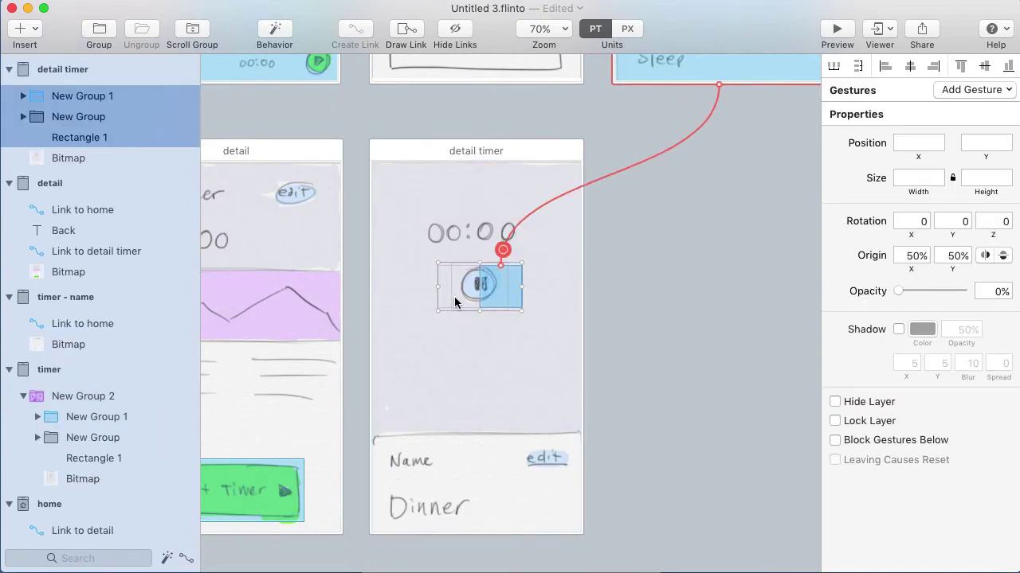
Group all the layers of the detail timer screen and apply the existing Pause behavior to the group.
left_click_drag(658, 236, 423, 352)
key("super+g")
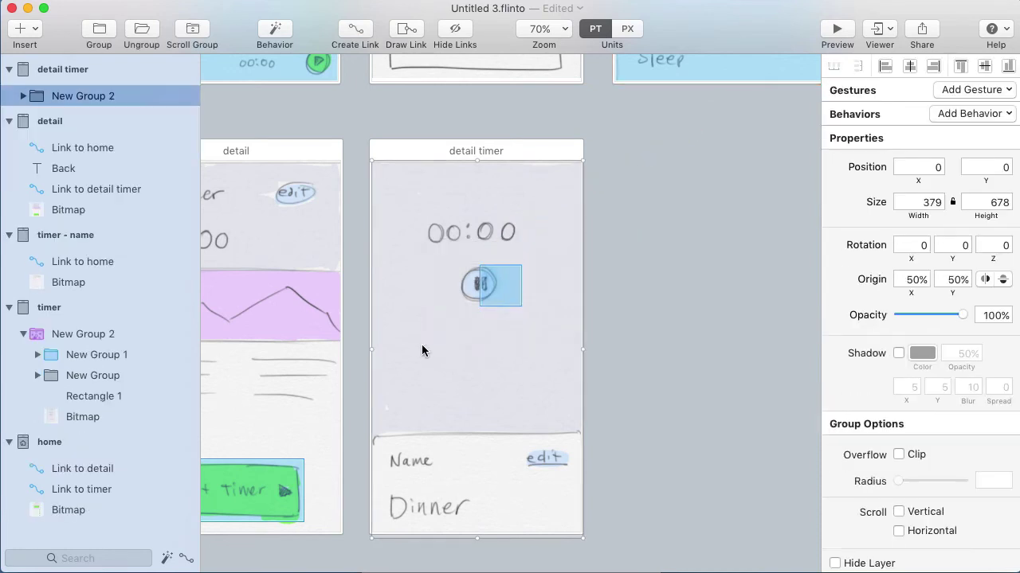
left_click(973, 117)
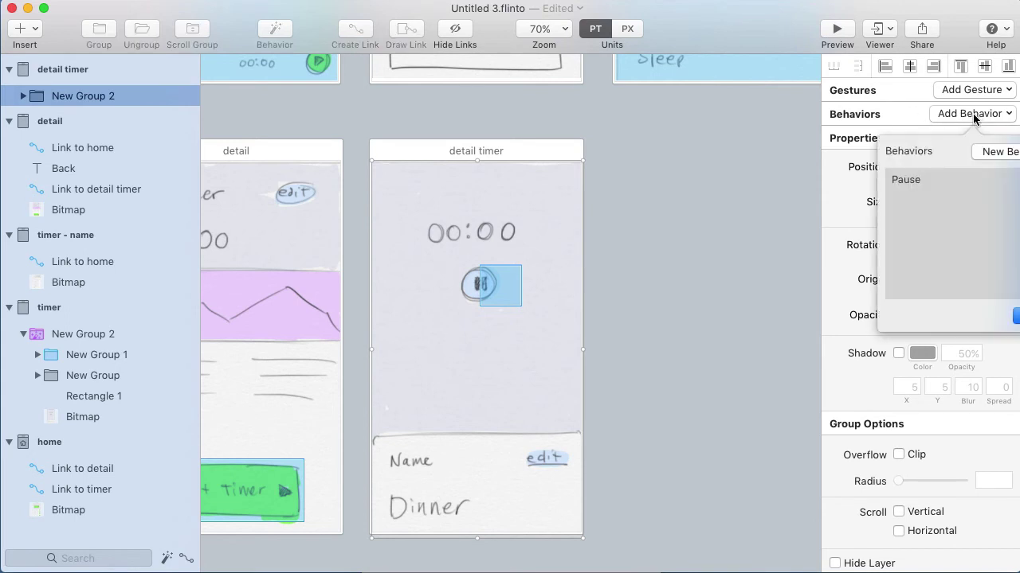
left_click(906, 180)
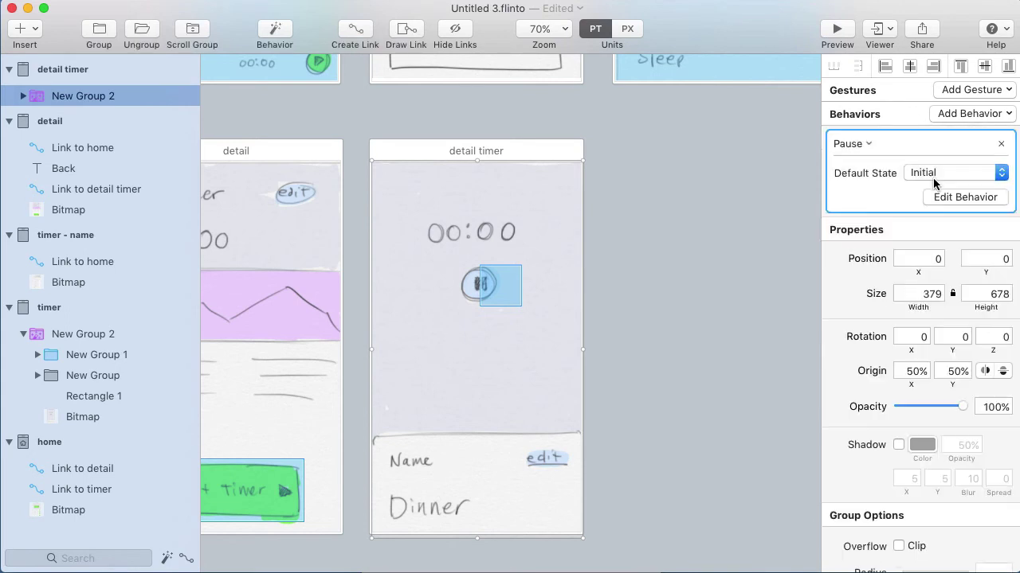
Check the Initial and New State of the detail timer group's Pause behavior, then save and exit the Behavior Designer.
left_click(951, 196)
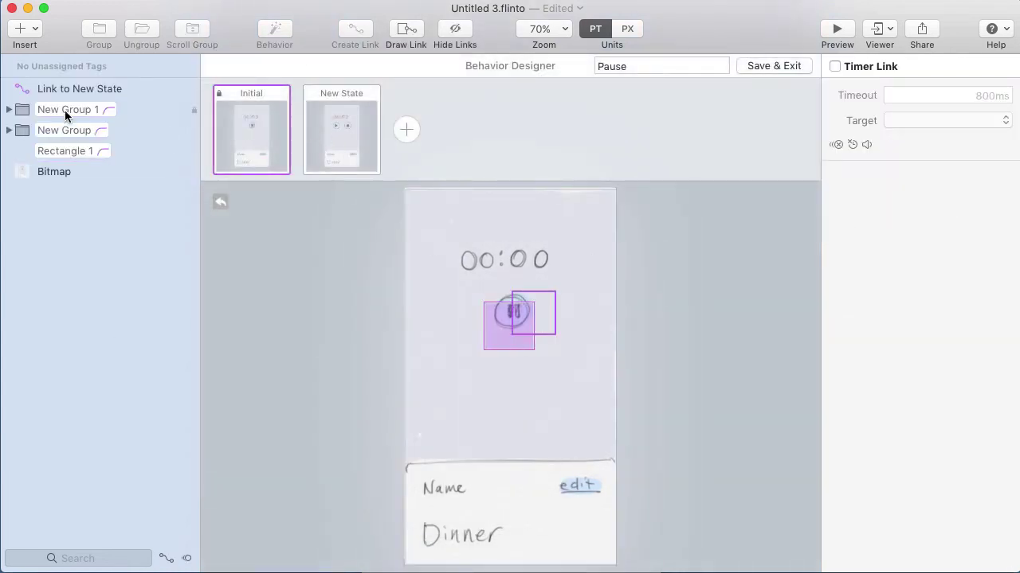
left_click(342, 126)
left_click(262, 135)
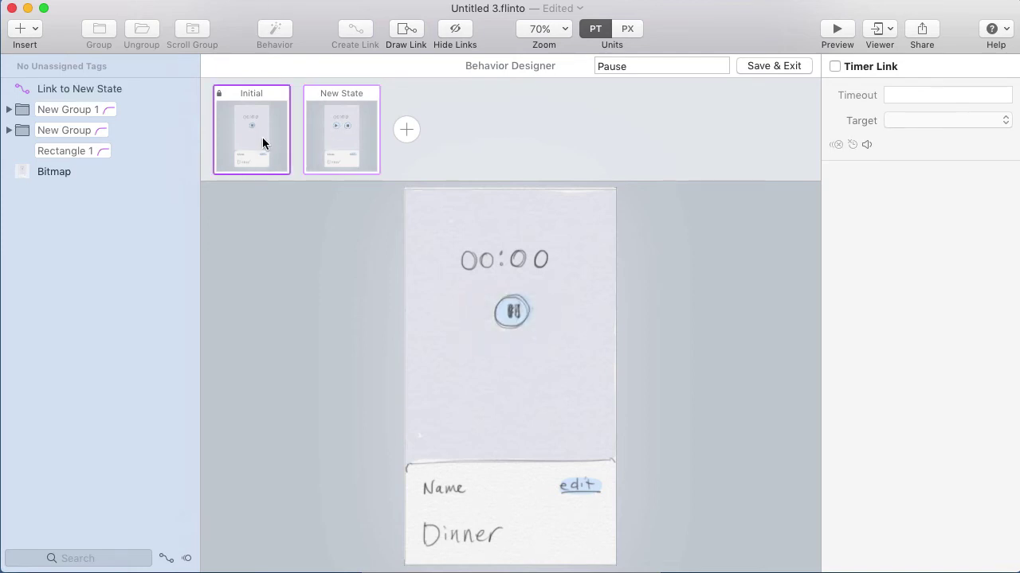
left_click(774, 66)
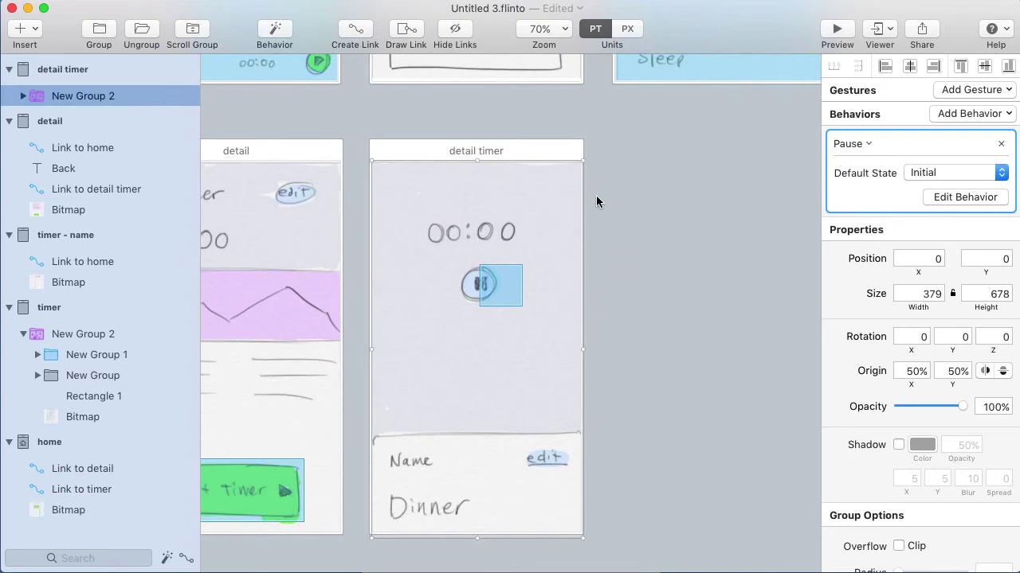
left_click(596, 202)
Preview from the home screen through Cook Dinner to the detail timer, testing its pause, play and stop buttons.
scroll(642, 243, "up", 1)
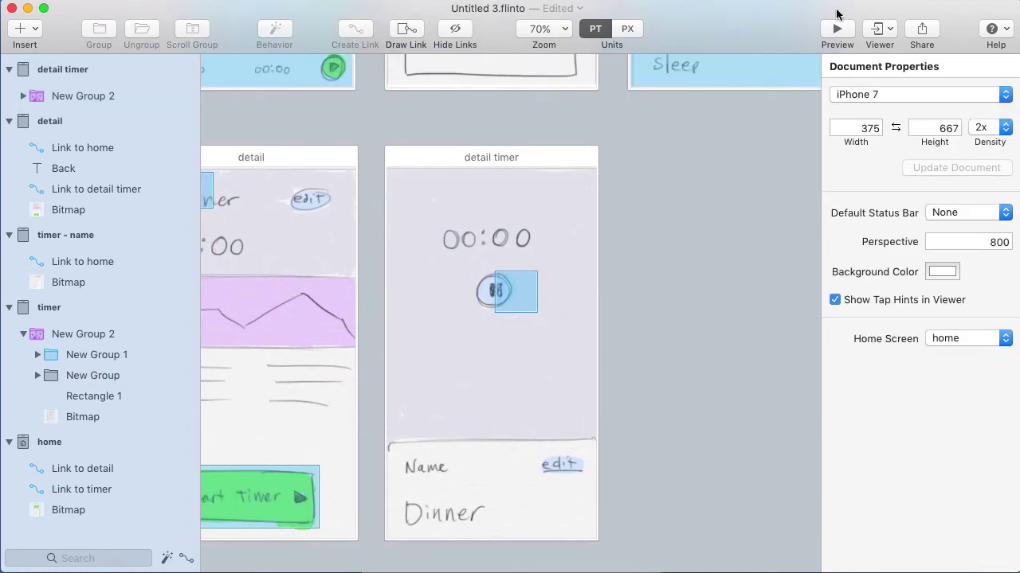
left_click(836, 28)
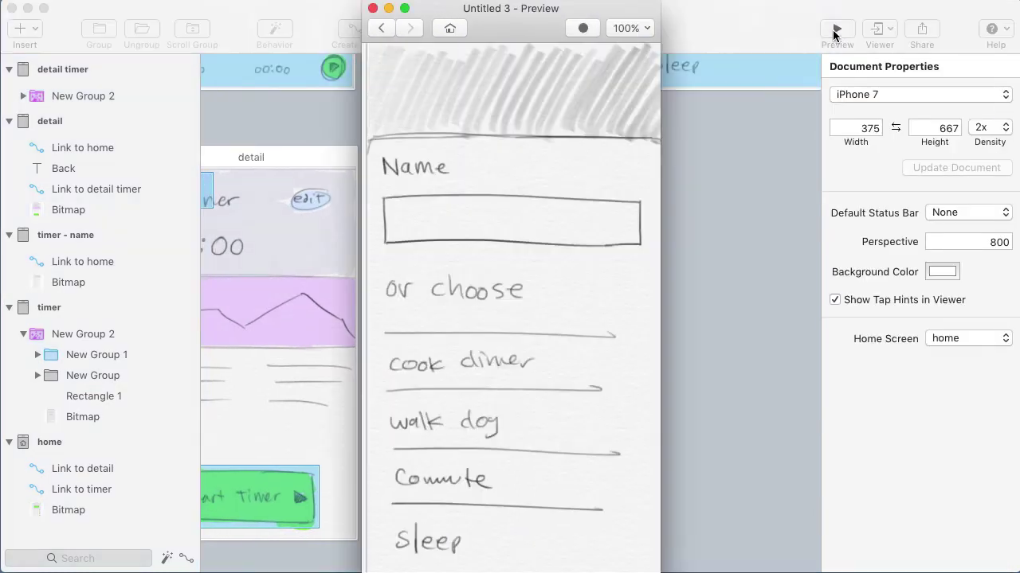
left_click(452, 28)
left_click(441, 341)
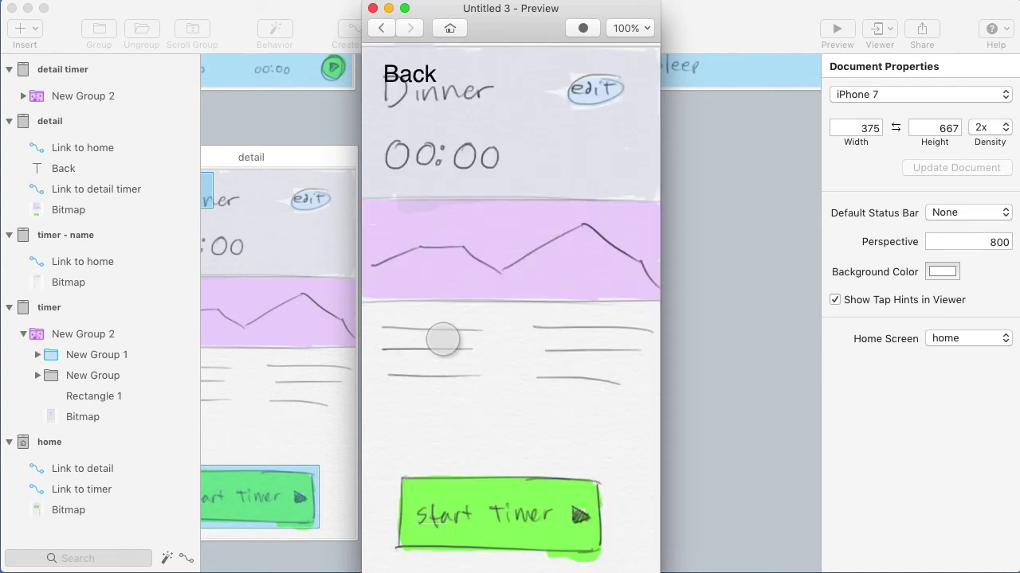
left_click(469, 514)
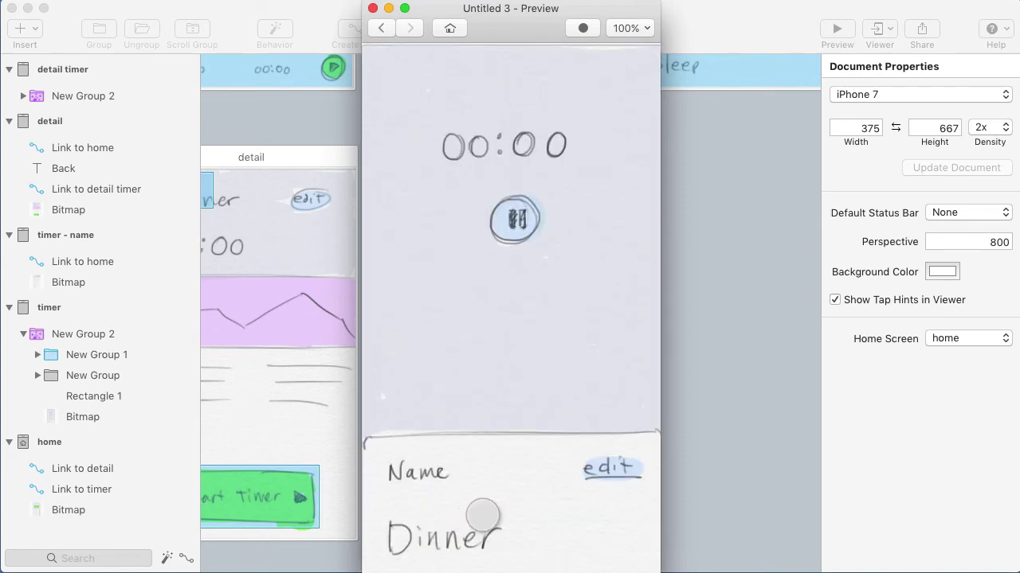
left_click(517, 219)
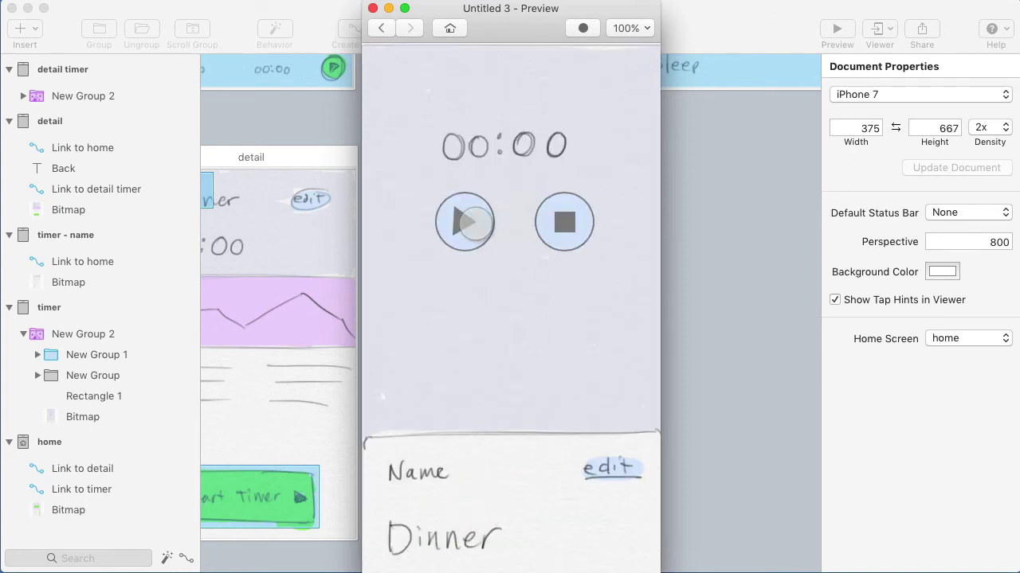
left_click(472, 223)
left_click(510, 220)
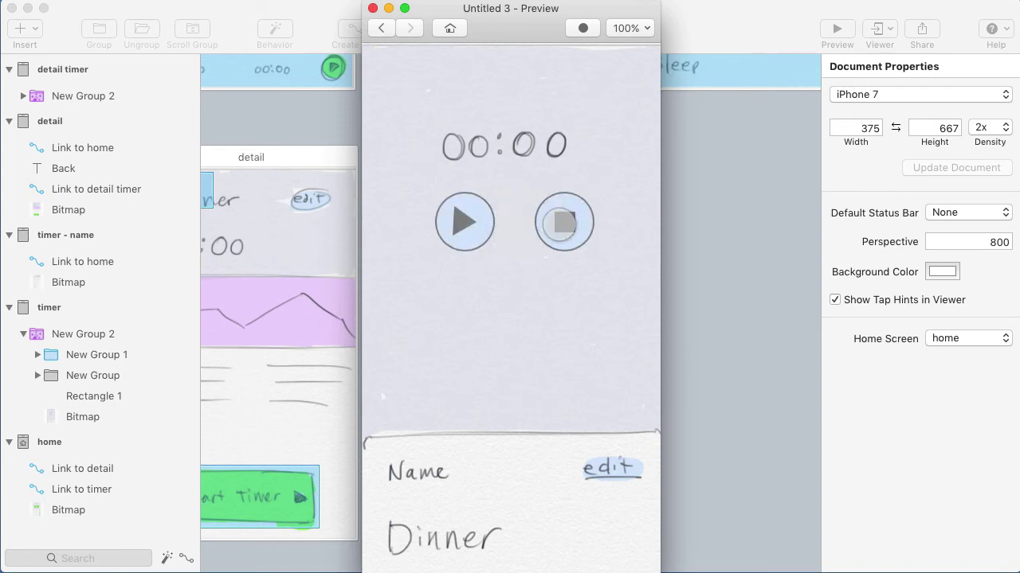
left_click(564, 223)
left_click(693, 223)
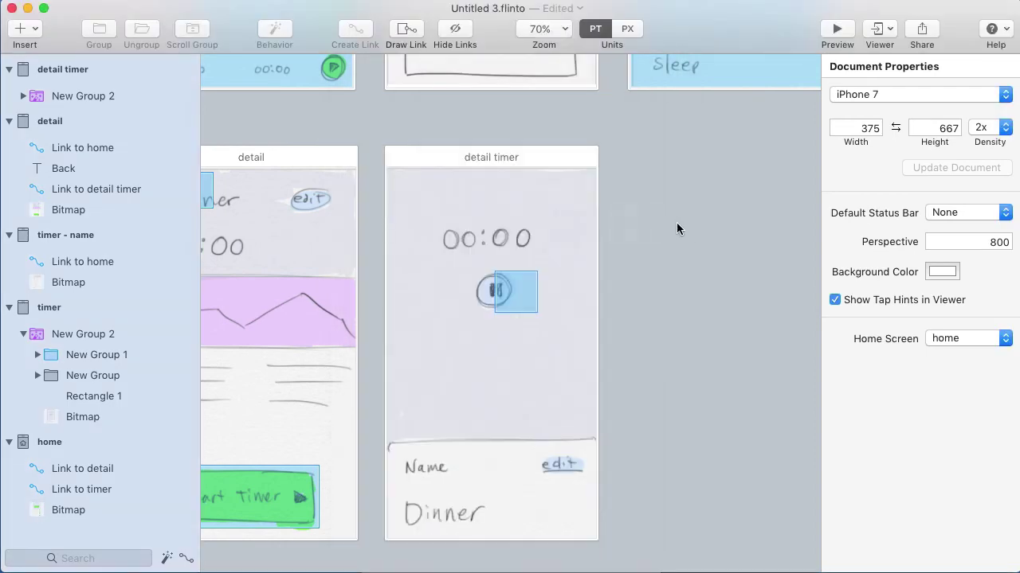
Reopen the preview, return it to the home screen, and minimize the editor window behind it.
key("super+minus")
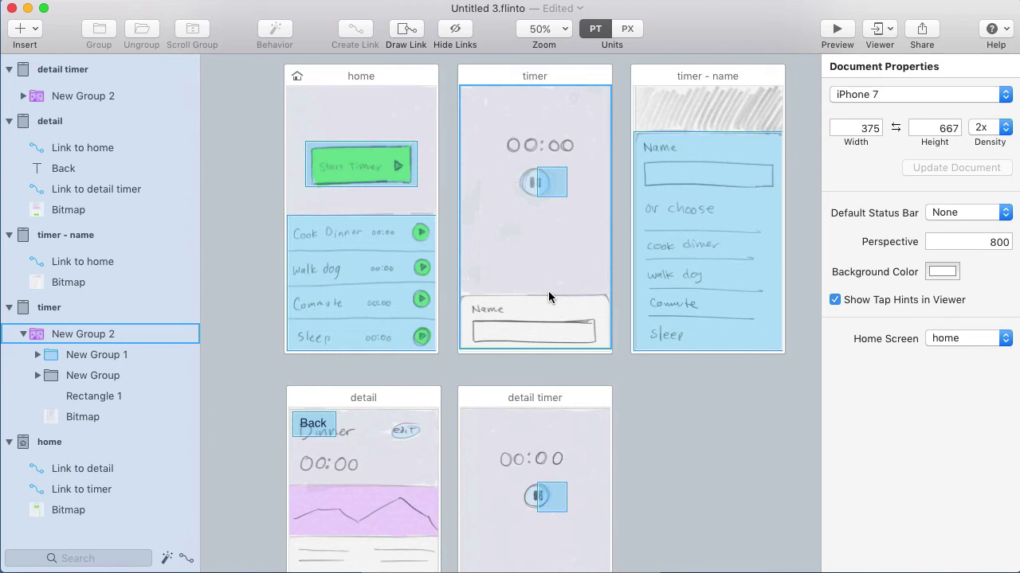
left_click(548, 291)
key("super+Return")
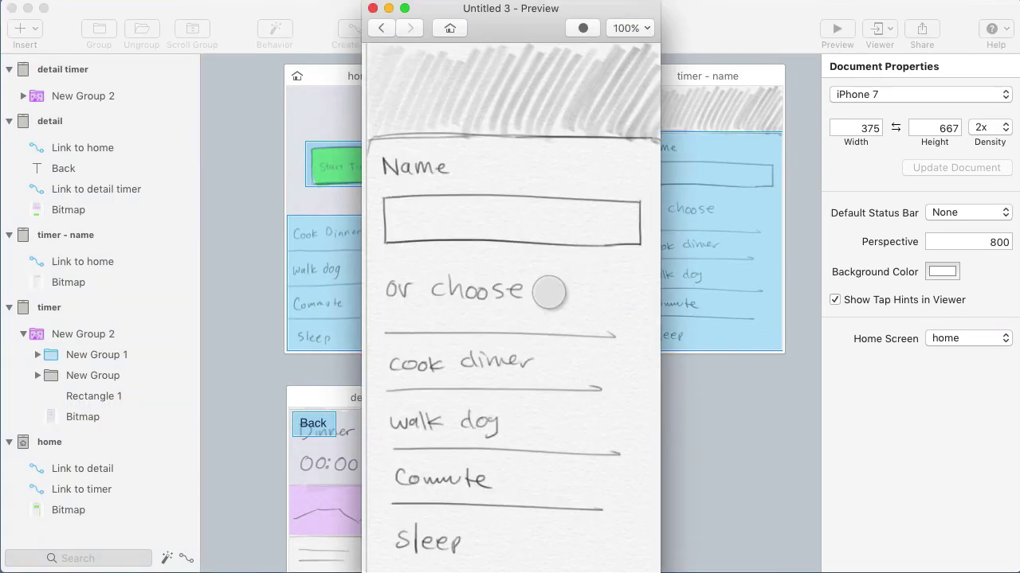
left_click(549, 293)
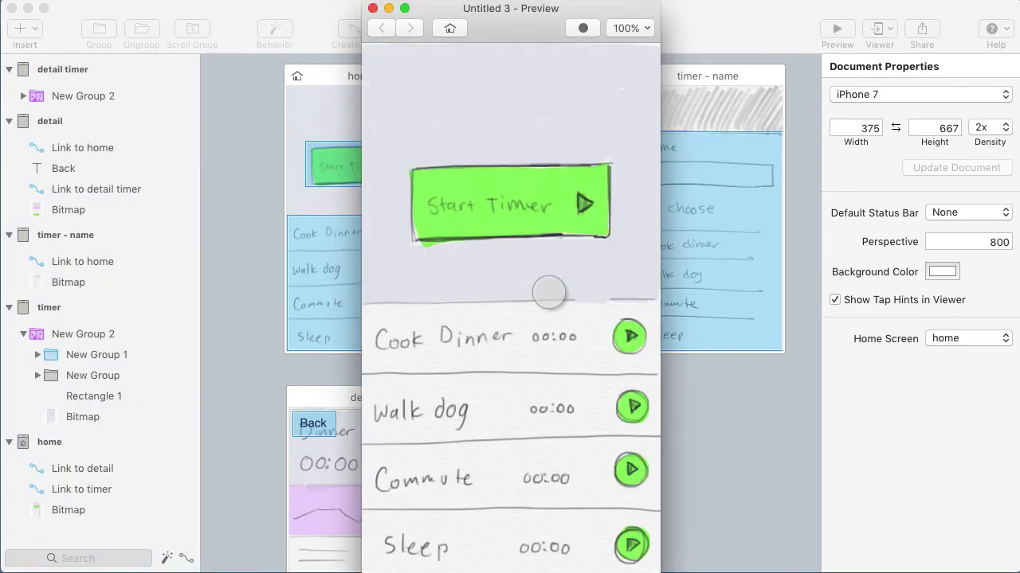
left_click(28, 8)
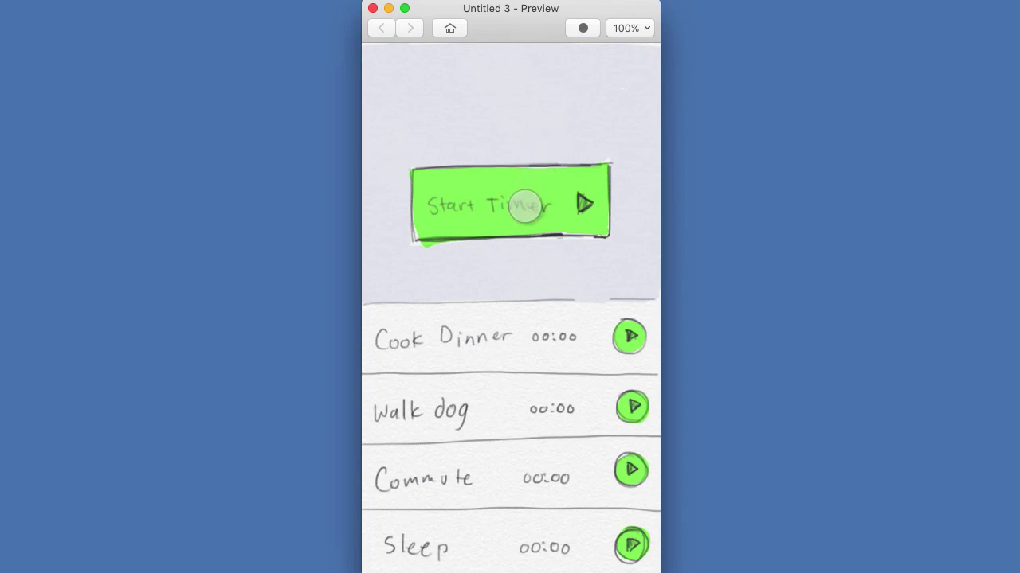
Walk through the prototype: start a timer, pause, stop, choose a name, then open the Cook Dinner detail and go back.
left_click(525, 206)
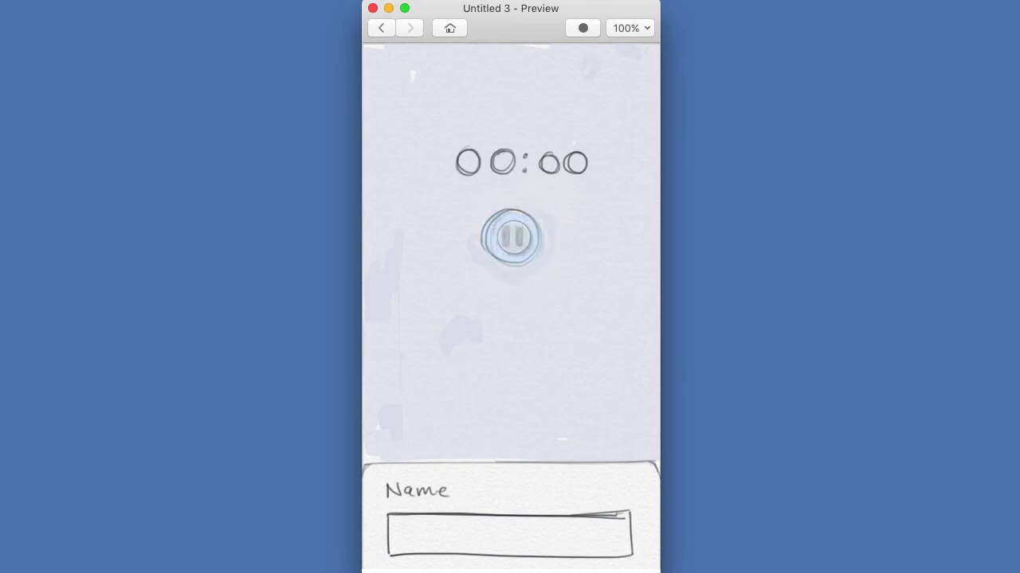
left_click(511, 237)
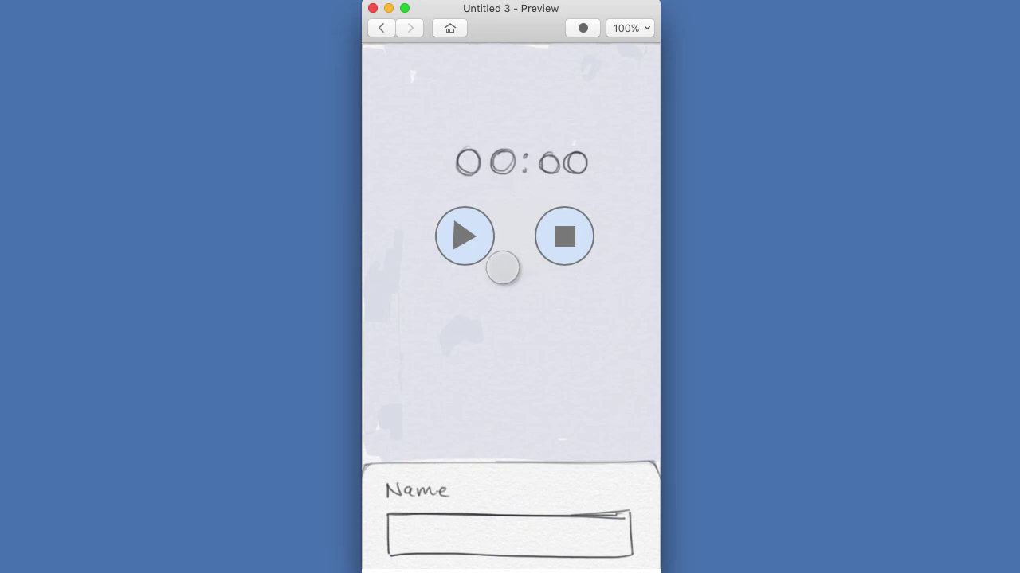
left_click(564, 236)
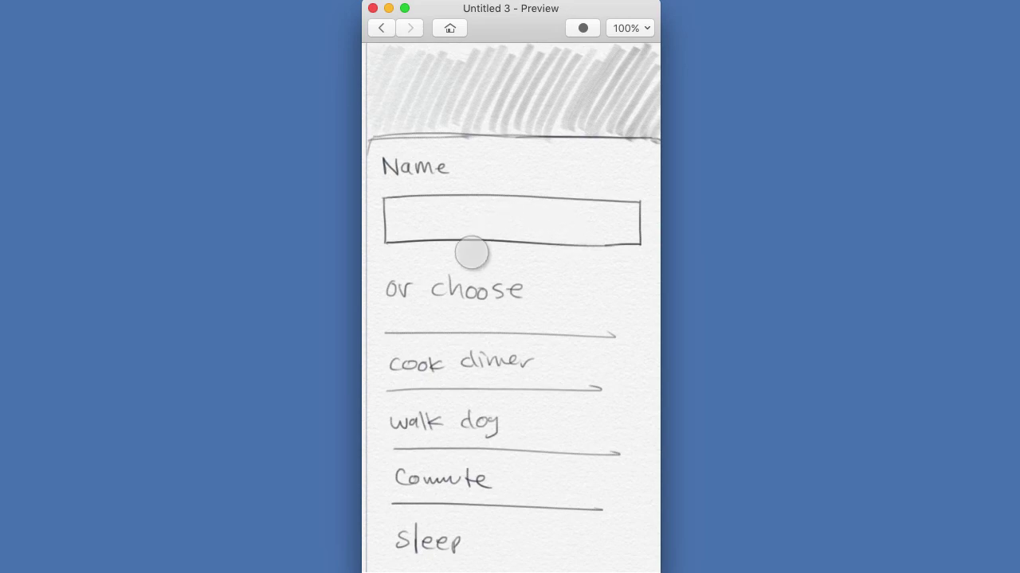
left_click(471, 220)
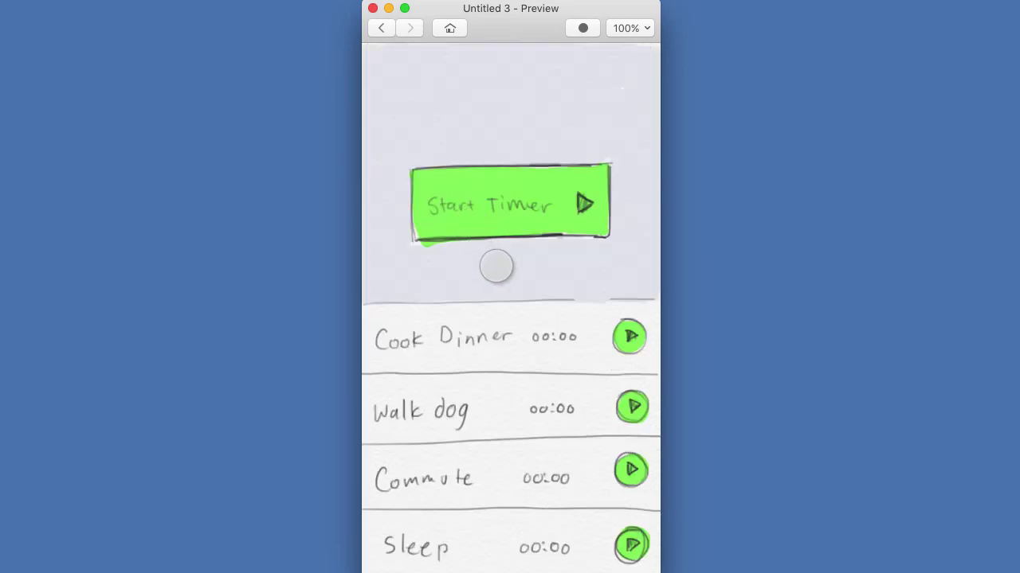
left_click(466, 341)
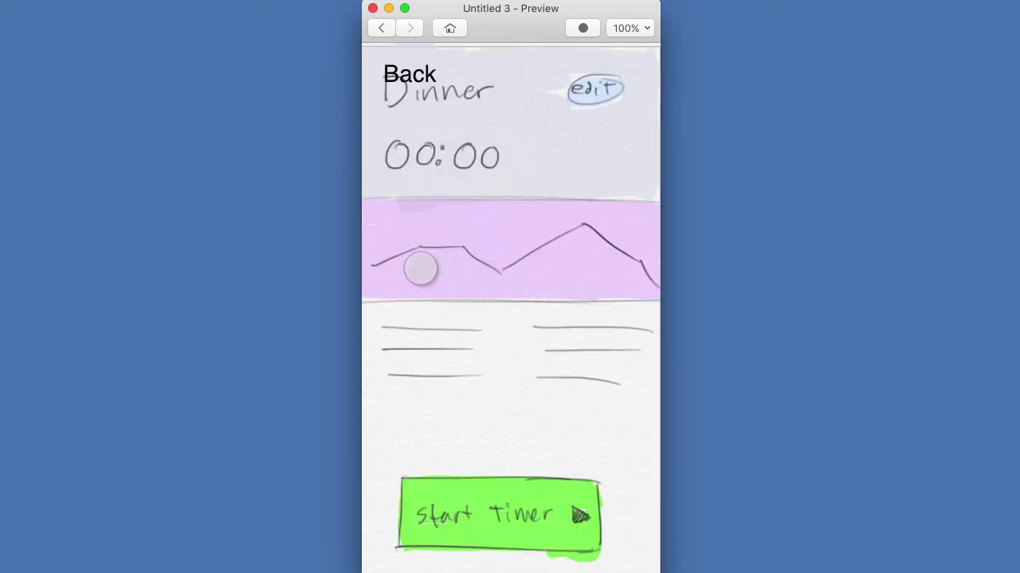
left_click(408, 76)
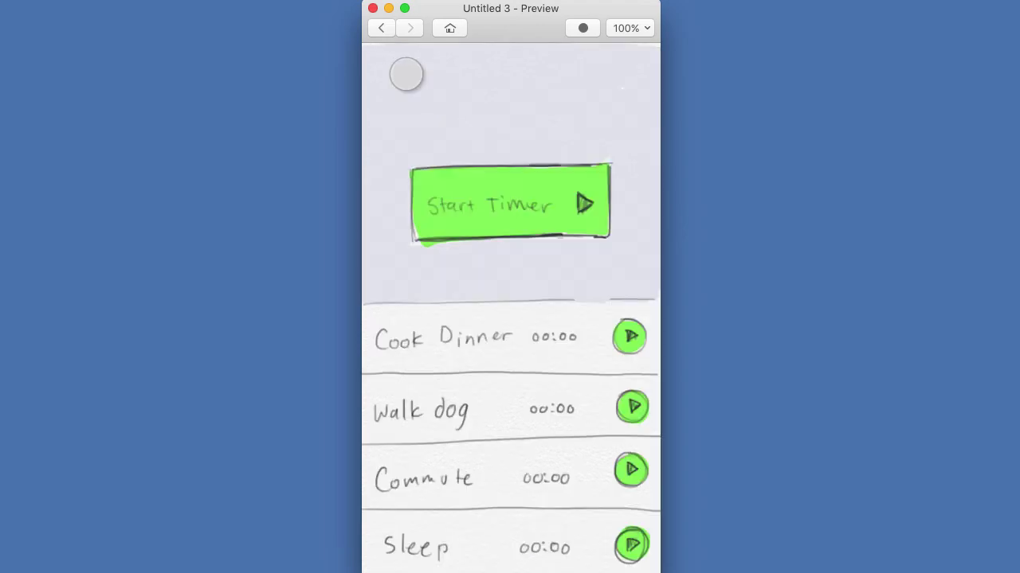